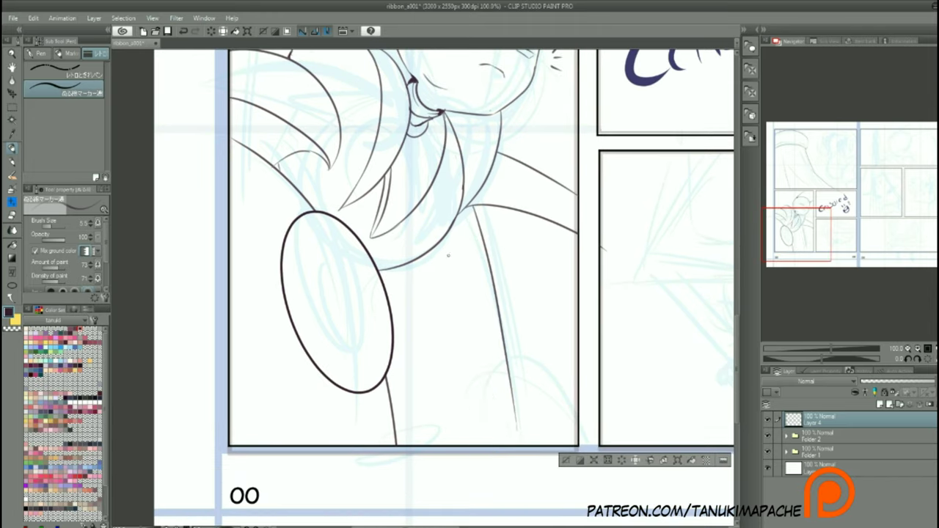
Ink a second long line beside the figure's side contour and a rounded form at the bottom corner of the lower-left panel.
scroll(485, 213, "down", 5)
scroll(456, 184, "up", 1)
left_click_drag(448, 182, 490, 371)
left_click_drag(437, 192, 480, 376)
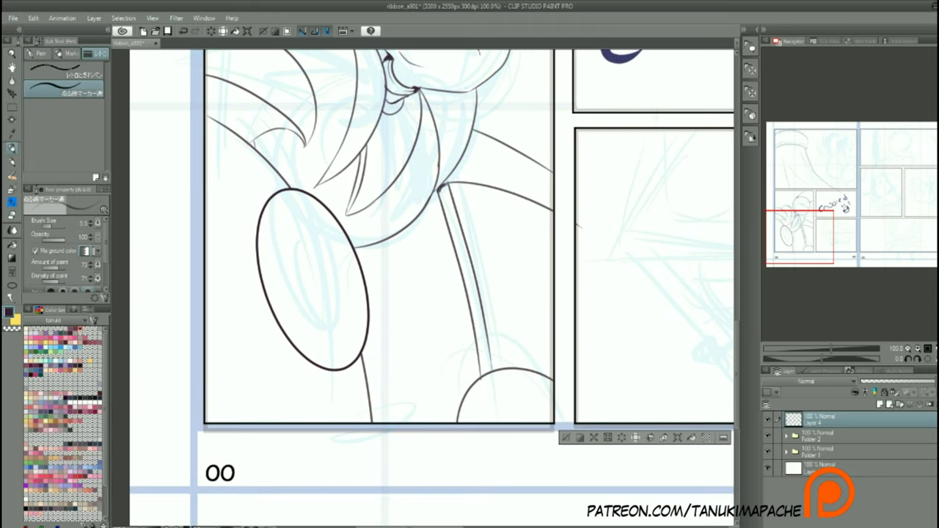
left_click_drag(314, 144, 332, 233)
Draw two parallel horizontal straight lines, size 3.0, for the bar across the neighbouring lower panel.
left_click_drag(512, 315, 177, 265)
key("ctrl+plus")
left_click(11, 285)
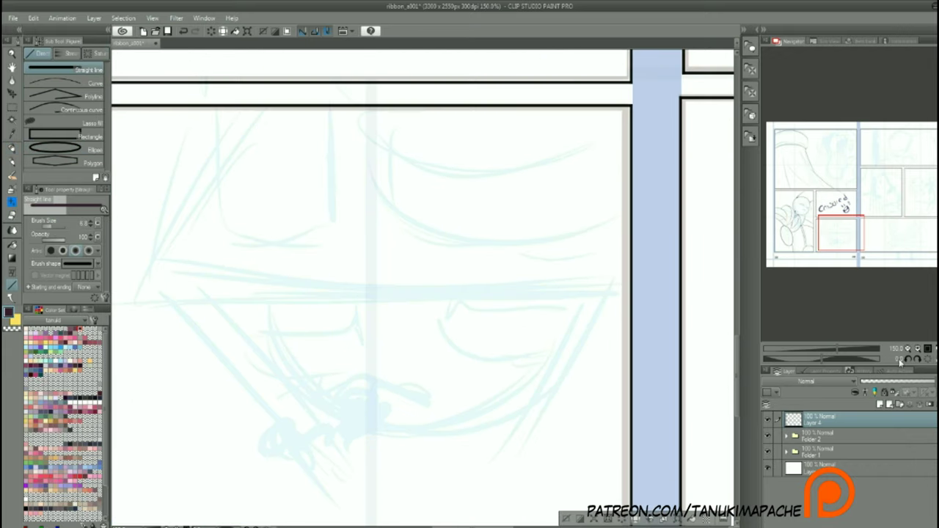
key("ctrl+minus")
mouse_move(307, 298)
left_mouse_down()
mouse_move(703, 298)
mouse_move(620, 290)
left_mouse_up()
key("ctrl+z")
left_click_drag(328, 268, 620, 267)
left_click_drag(297, 245, 369, 159)
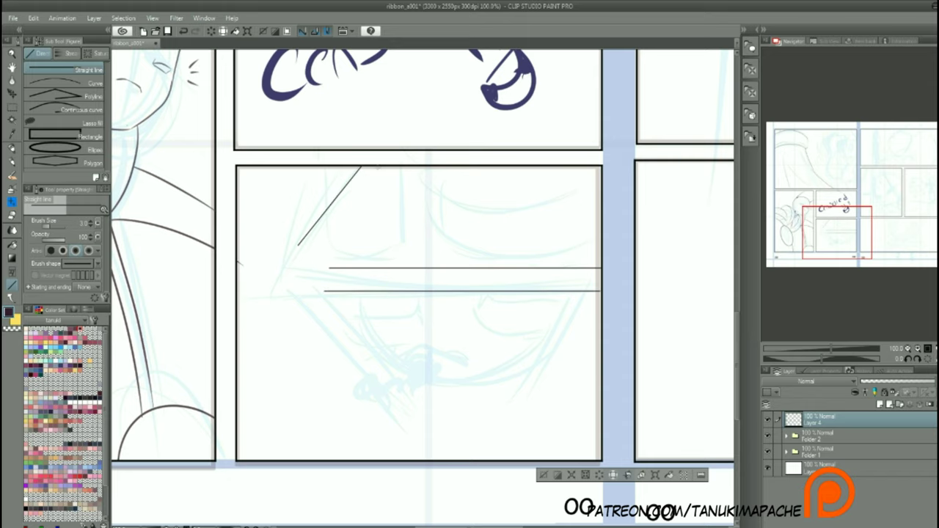
key("ctrl+z")
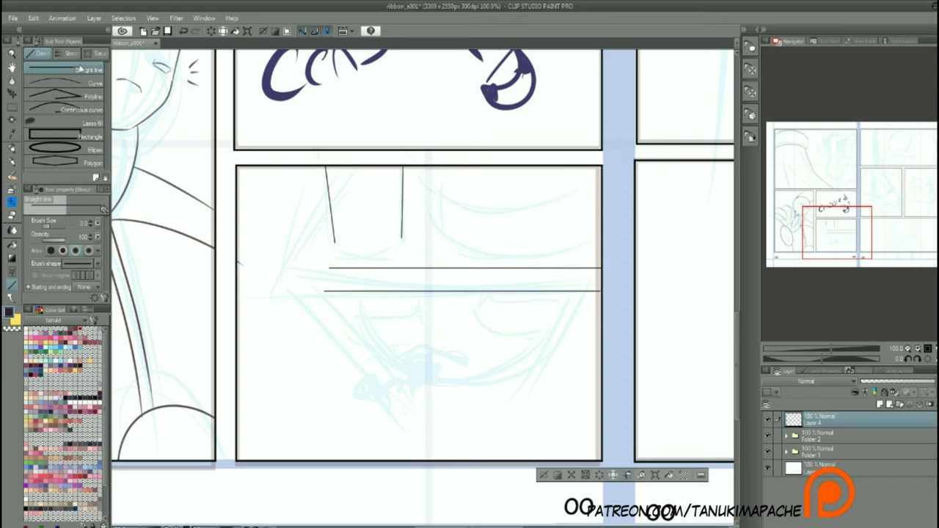
Close the cup's rounded bottom between its two upright sides with the Curve tool at size 2.0.
left_click(74, 82)
left_click_drag(334, 243, 401, 239)
key("ctrl+z")
scroll(329, 242, "up", 3)
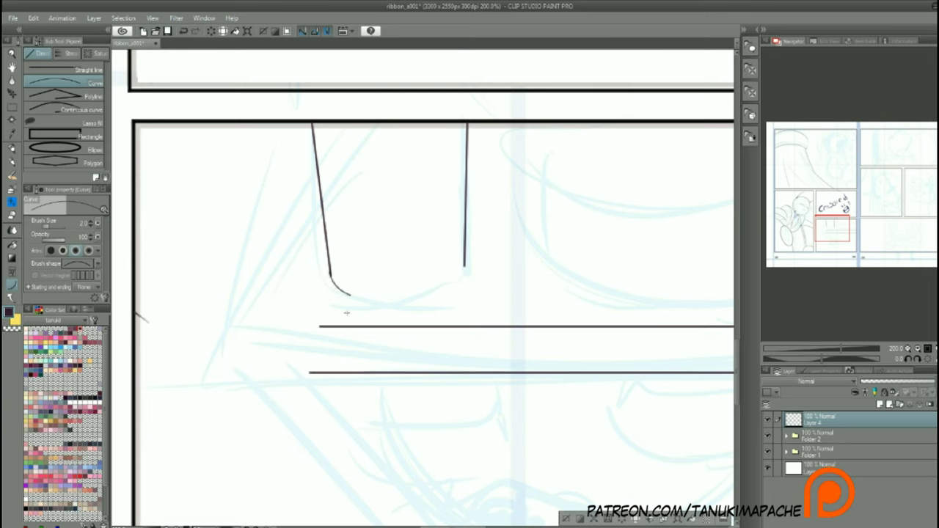
left_click_drag(463, 280, 339, 292)
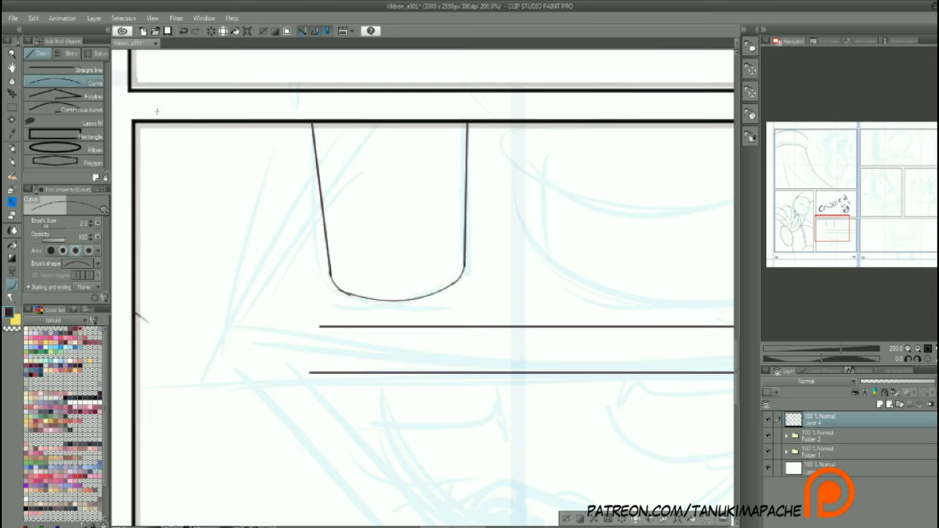
Curve off the bar's left end and outline the lower and inner edges of the elbow joint at size 4.0.
left_click(299, 351)
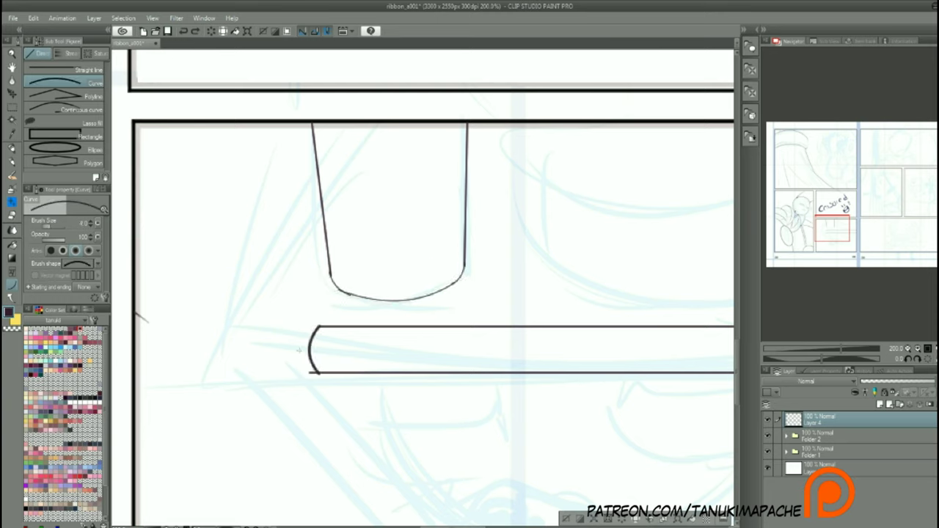
left_click_drag(300, 351, 358, 367)
left_click_drag(381, 334, 315, 328)
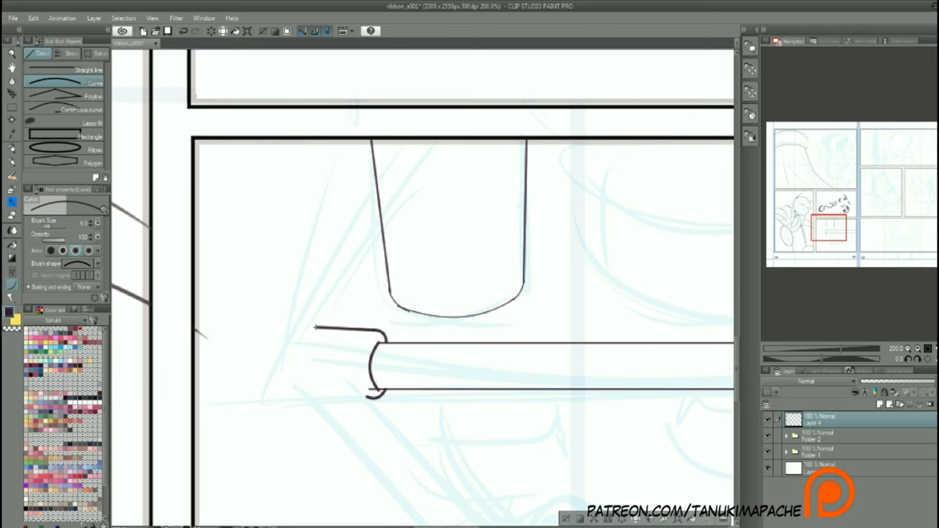
mouse_move(315, 398)
left_mouse_down()
mouse_move(273, 351)
mouse_move(272, 359)
mouse_move(318, 285)
left_mouse_up()
key("ctrl+z")
left_click_drag(333, 328, 346, 307)
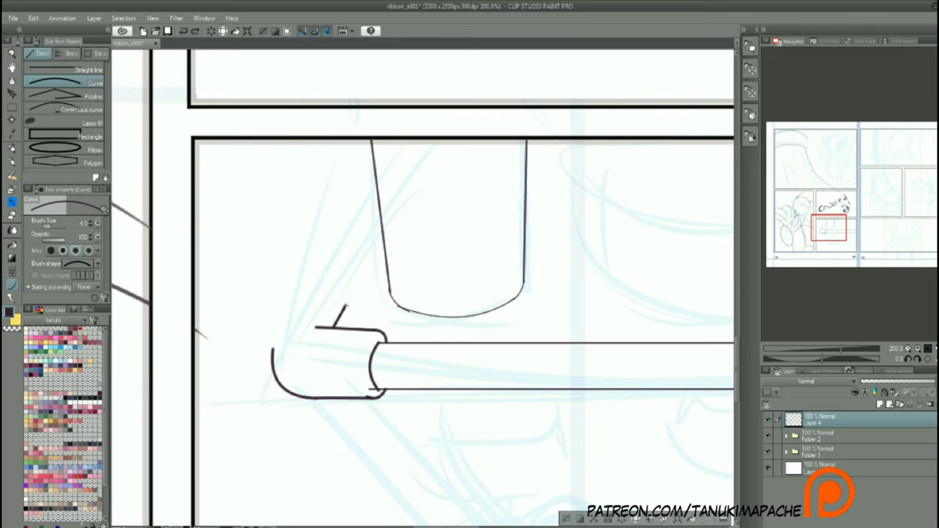
Complete the elbow joint's outer contour with a slanted side and a rounded upper end.
left_click_drag(273, 349, 305, 275)
key("ctrl+z")
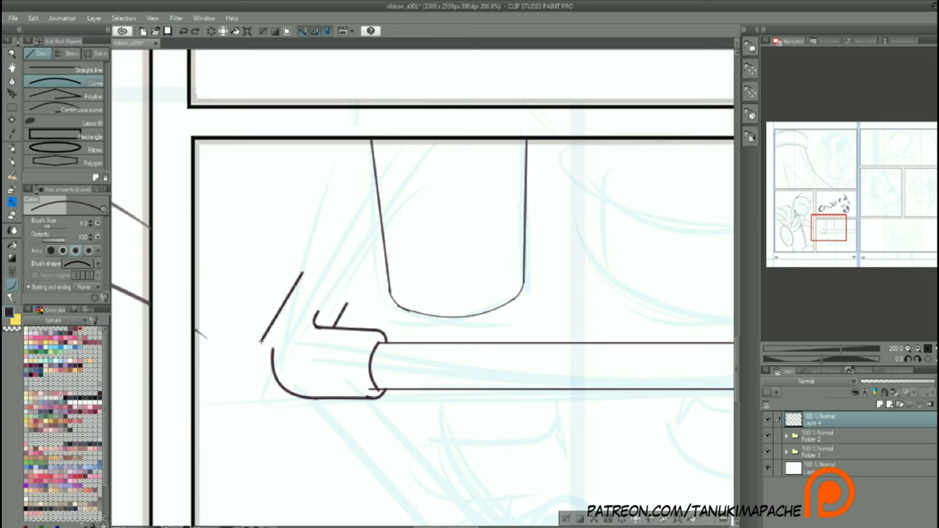
key("ctrl+z")
mouse_move(273, 351)
left_mouse_down()
mouse_move(314, 262)
mouse_move(344, 300)
left_mouse_up()
key("ctrl+z")
mouse_move(273, 350)
left_mouse_down()
mouse_move(326, 308)
mouse_move(343, 279)
mouse_move(308, 294)
mouse_move(273, 350)
left_mouse_up()
key("ctrl+z")
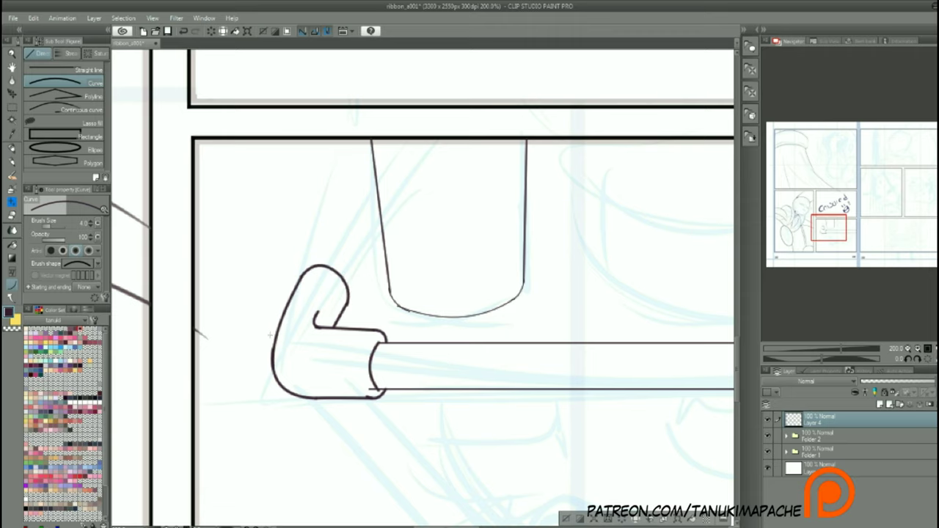
Draw two slanted straight lines for the pipe rising from the elbow joint to the cup's side.
left_click(62, 70)
left_click_drag(308, 265, 372, 178)
left_click_drag(347, 288, 380, 239)
left_click_drag(293, 314, 236, 303)
Add thin curved bands across the slanted pipe and the horizontal bar with the G-pen.
key("p")
left_click(41, 57)
key("p")
key("p")
left_click_drag(301, 224, 399, 281)
left_click_drag(303, 361, 486, 329)
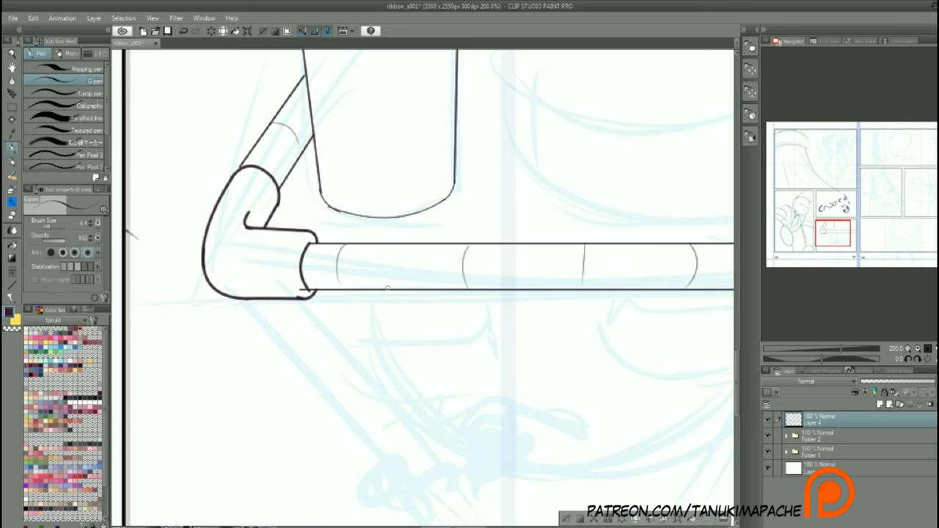
Erase the stray line ends at the elbow joint, thicken its contours with the G-pen and ink a curve on the cup.
key("e")
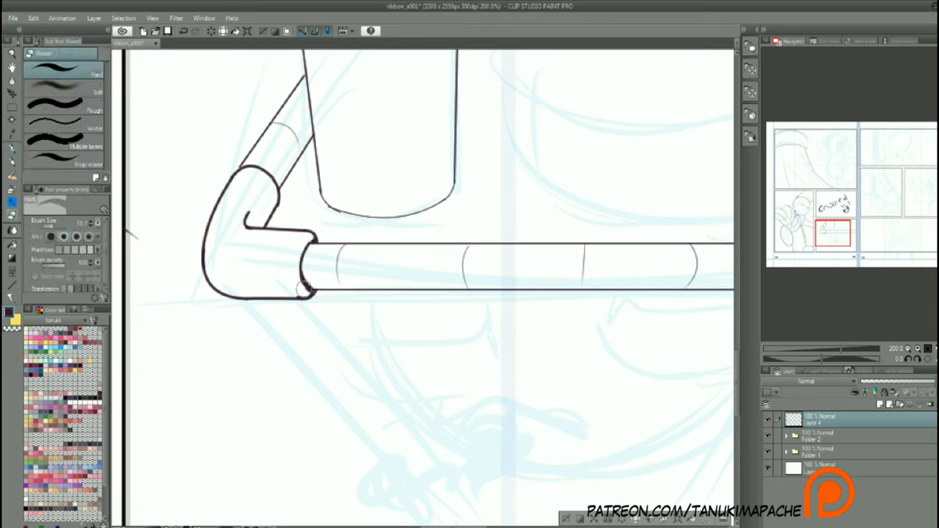
key("p")
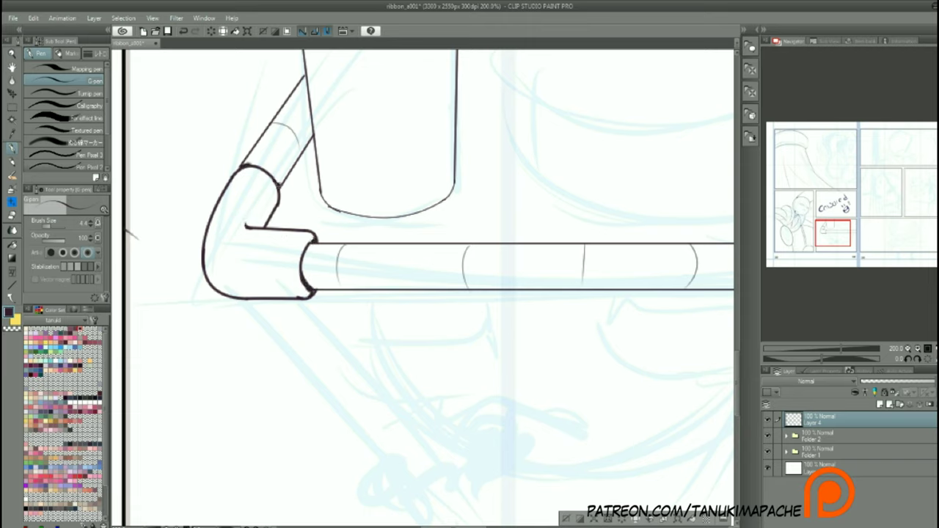
left_click_drag(423, 306, 325, 320)
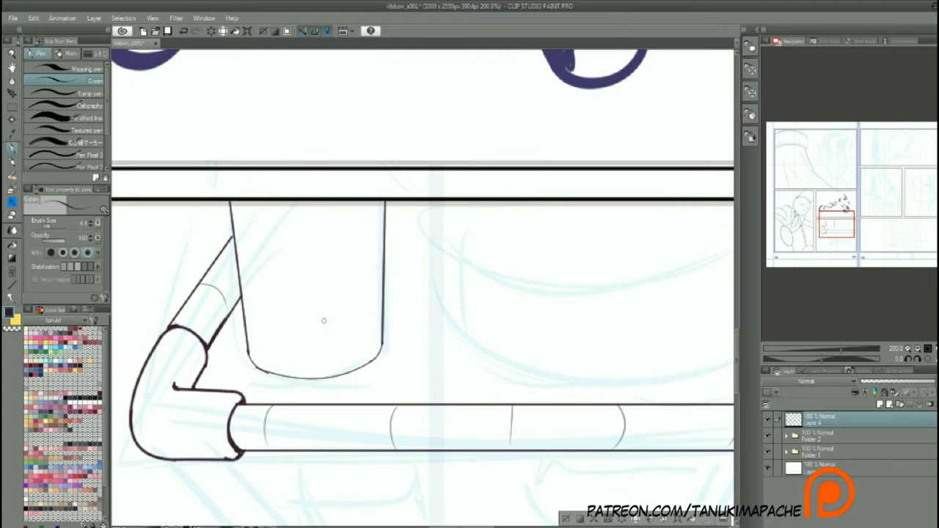
left_click_drag(438, 267, 337, 323)
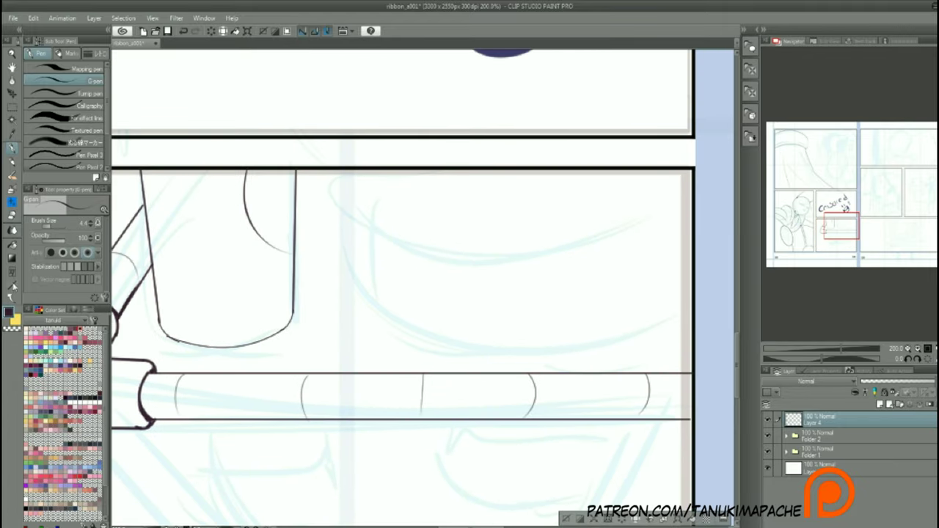
Draw the bowl's rounded outline above the bar with the Curve tool at size 2.0.
key("u")
left_click_drag(339, 193, 342, 273)
key("Escape")
key("bracketleft")
key("bracketleft")
key("bracketleft")
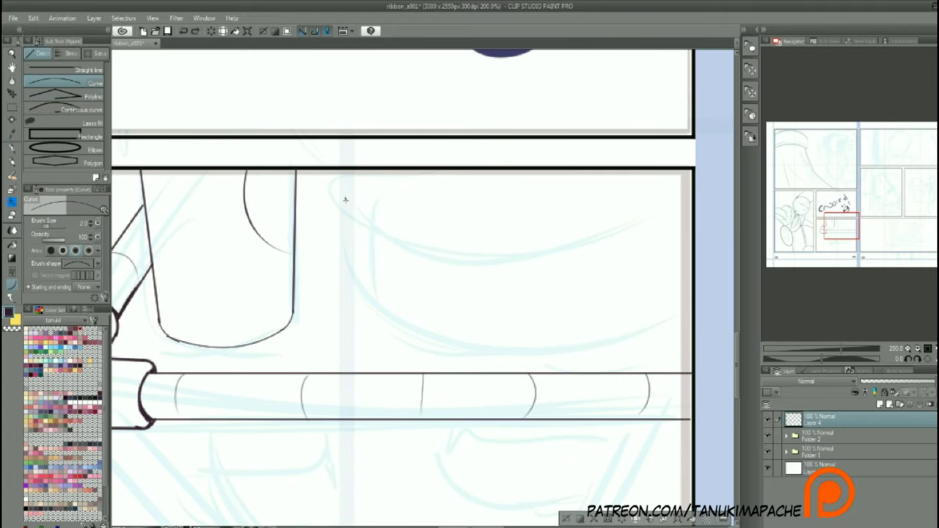
mouse_move(344, 197)
left_mouse_down()
mouse_move(378, 317)
mouse_move(691, 304)
left_mouse_up()
key("Escape")
left_click_drag(373, 309, 699, 328)
Draw the bowl's double rim curve and ink the angular chips inside it with the G-pen.
left_click(16, 155)
key("u")
left_click_drag(356, 206, 693, 213)
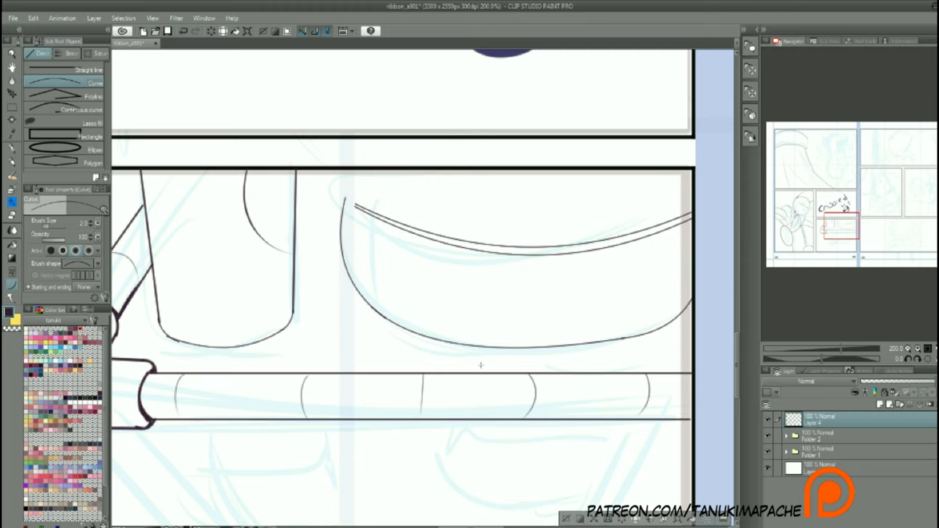
left_click(519, 325)
key("p")
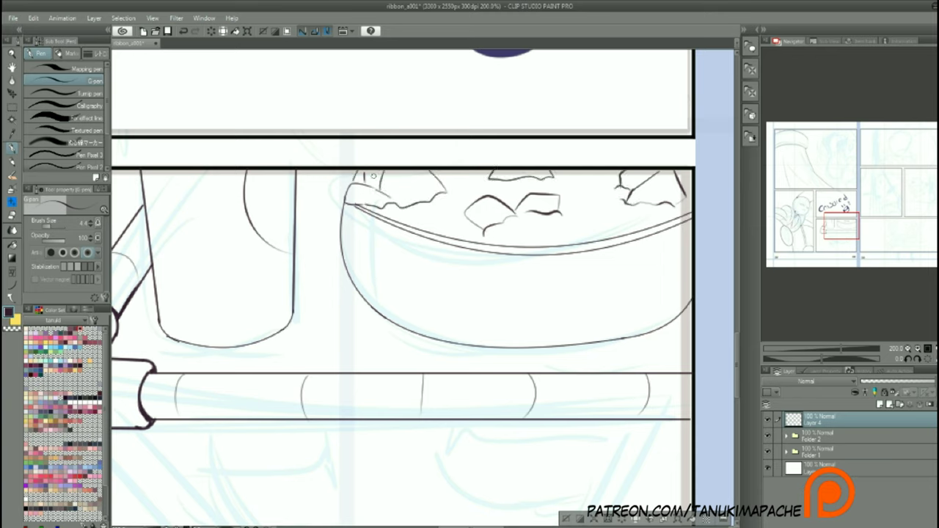
left_click_drag(423, 288, 442, 314)
left_click_drag(461, 314, 477, 314)
left_click_drag(514, 294, 500, 316)
left_click_drag(528, 289, 543, 316)
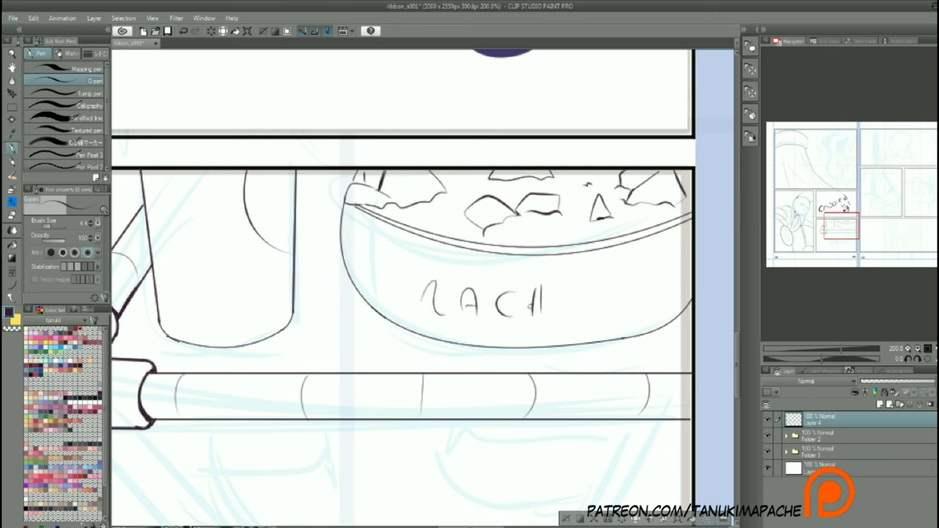
left_click_drag(568, 286, 569, 288)
left_click_drag(600, 281, 583, 301)
left_click_drag(630, 266, 641, 314)
key("ctrl+z")
key("ctrl+z")
key("ctrl+z")
key("ctrl+z")
key("ctrl+z")
key("ctrl+z")
key("ctrl+z")
key("ctrl+z")
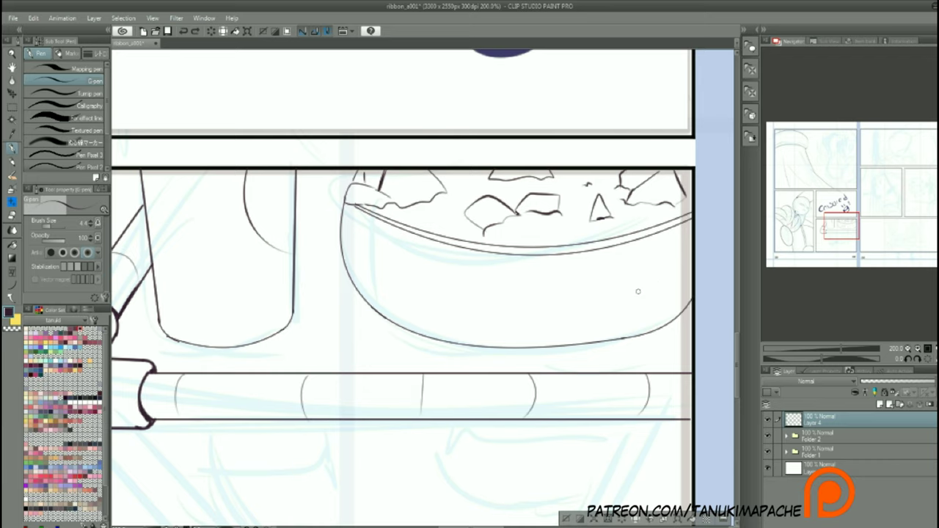
Add short hatch strokes near the right edge of the bowl.
scroll(661, 275, "down", 1)
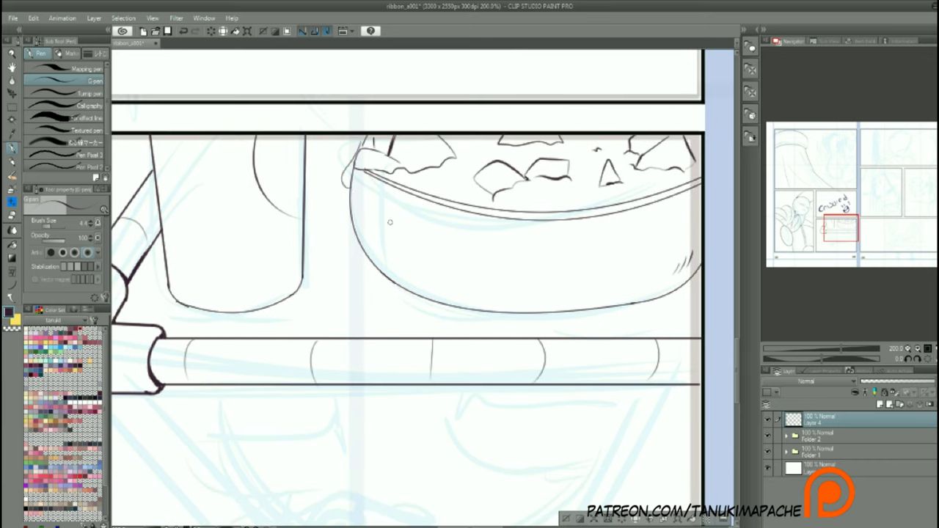
scroll(430, 314, "down", 5)
scroll(430, 315, "left", 2)
left_click_drag(609, 213, 505, 210)
key("ctrl+z")
scroll(310, 322, "down", 1)
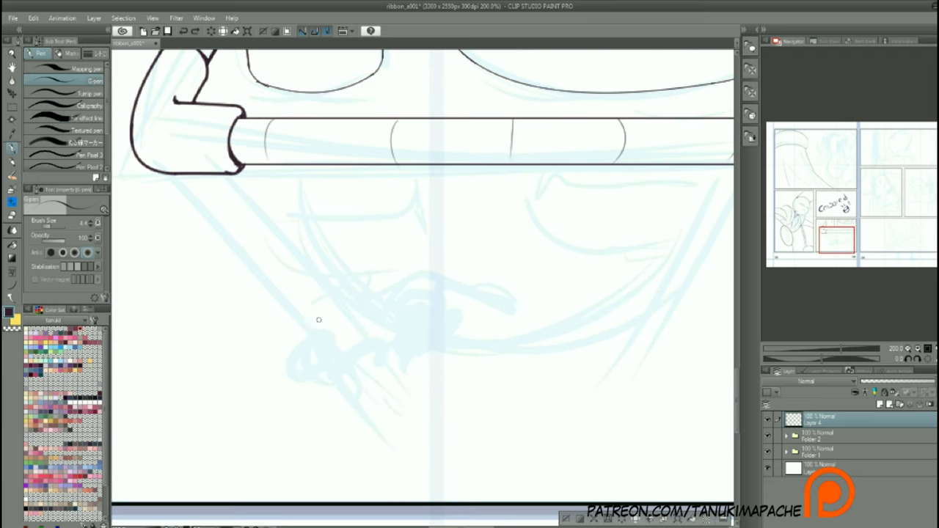
Draw a pair of slanted straight lines on each side below the bar for the two supports, down to the panel border.
left_click(11, 285)
left_click_drag(229, 173, 436, 436)
key("ctrl+z")
mouse_move(228, 174)
left_mouse_down()
mouse_move(409, 420)
mouse_move(387, 501)
left_mouse_up()
left_click_drag(189, 157, 350, 501)
scroll(352, 441, "right", 2)
left_click_drag(690, 189, 574, 490)
left_click_drag(689, 352, 620, 490)
Fill the gap between the elbow joint and the top of the left support with solid dark ink.
scroll(657, 357, "left", 2)
scroll(656, 357, "up", 1)
key("p")
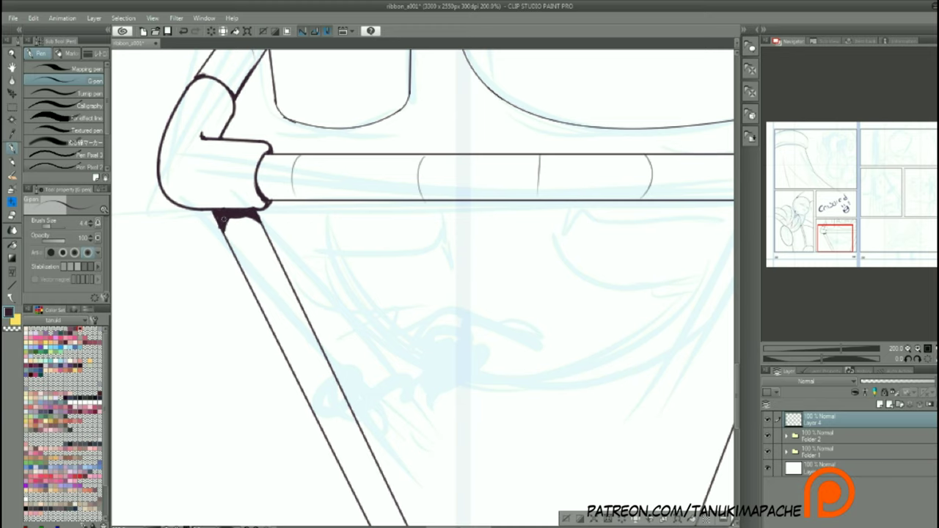
Ink the hand gripping the left support with the G-pen and erase the support lines crossing it.
scroll(294, 220, "down", 1)
scroll(294, 220, "right", 1)
left_click_drag(249, 375, 281, 398)
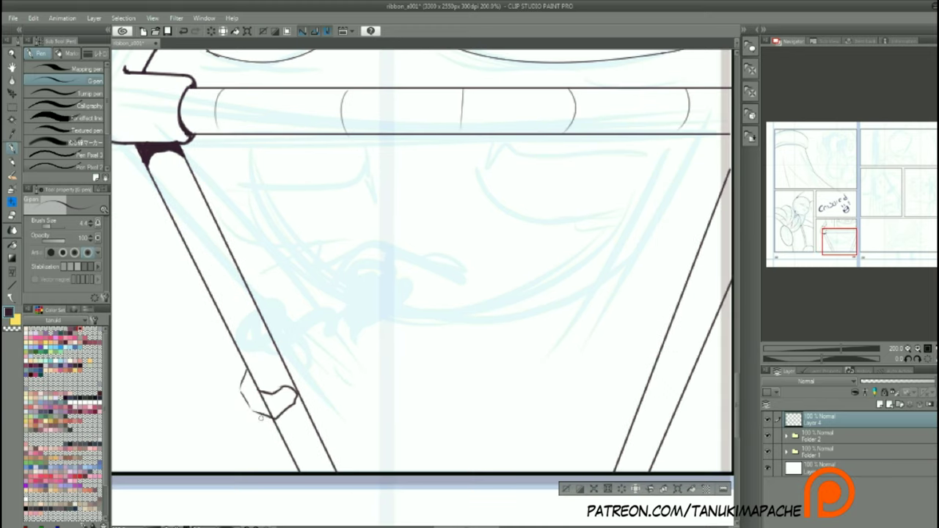
key("e")
left_click_drag(256, 374, 258, 397)
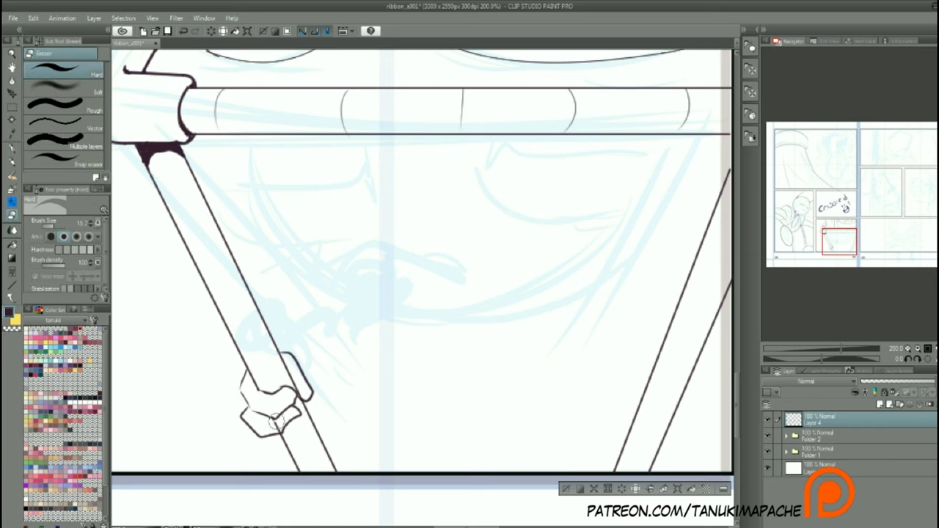
Ink the rounded lower face outline hanging below the bar with the marker pen.
scroll(424, 288, "up", 1)
key("p")
left_click_drag(264, 188, 279, 275)
key("ctrl+z")
mouse_move(264, 187)
left_mouse_down()
mouse_move(266, 243)
mouse_move(357, 378)
mouse_move(625, 283)
mouse_move(646, 195)
mouse_move(600, 314)
left_mouse_up()
key("ctrl+z")
Ink the right half-closed eye and the short blush marks beneath it.
left_click_drag(457, 214, 606, 232)
mouse_move(466, 220)
left_mouse_down()
mouse_move(458, 265)
mouse_move(606, 230)
left_mouse_up()
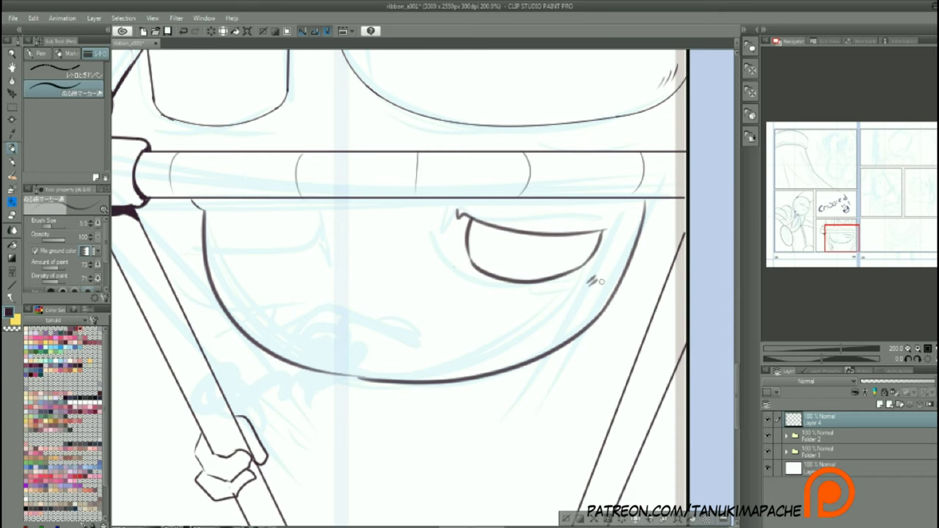
left_click_drag(591, 280, 603, 274)
Ink the left half-closed eye with its blush marks, the small crease between the eyes and a small mouth.
left_click_drag(433, 212, 436, 220)
left_click_drag(414, 252, 301, 259)
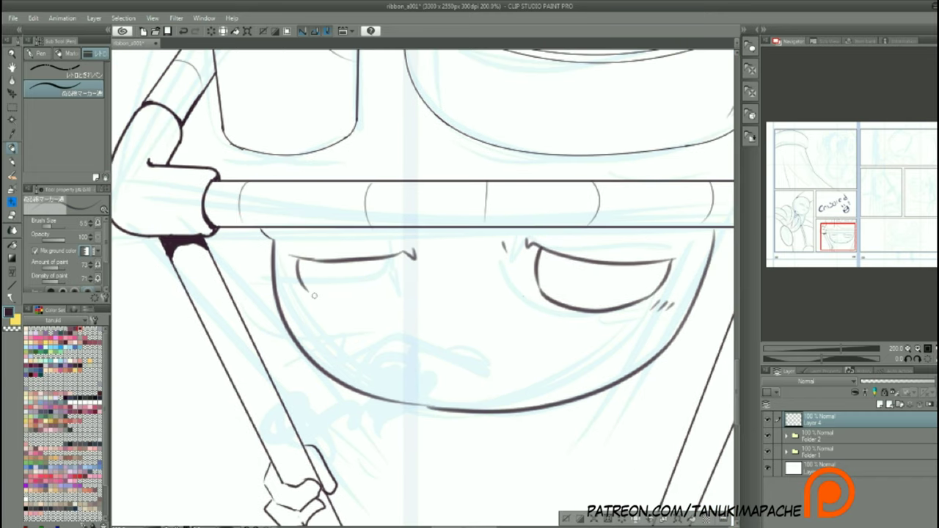
left_click_drag(315, 296, 404, 256)
mouse_move(462, 348)
left_mouse_down()
mouse_move(489, 354)
mouse_move(467, 353)
left_mouse_up()
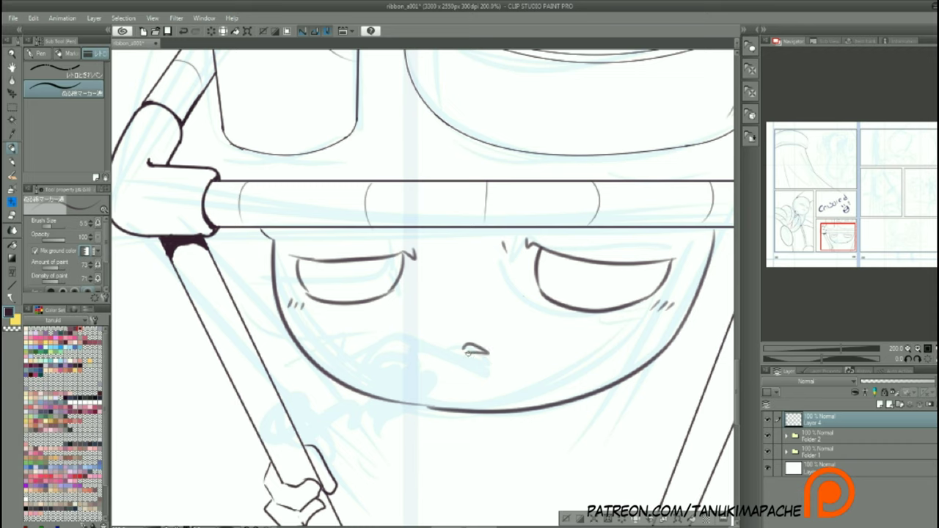
scroll(616, 233, "right", 3)
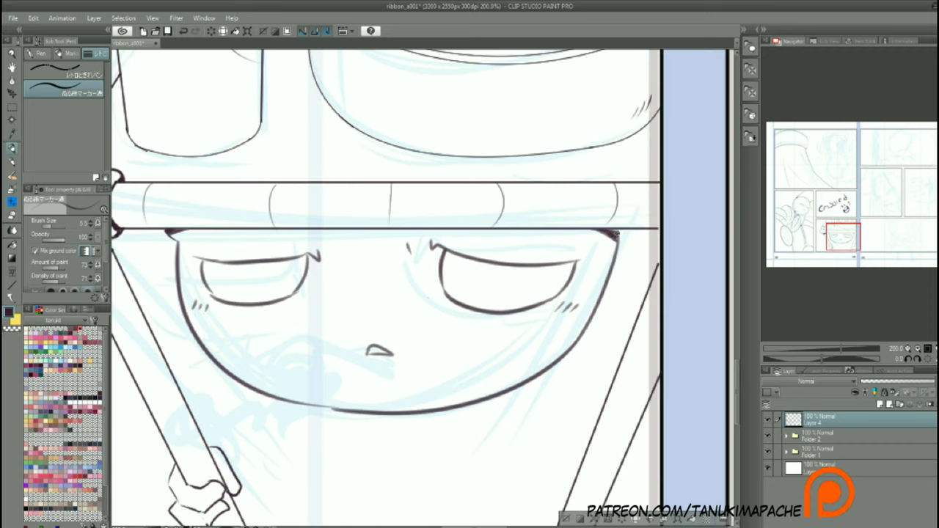
Ink the pointed neckline and the left collar flap below the chin with the marker pen at size 4.0.
mouse_move(582, 254)
left_mouse_down()
mouse_move(513, 242)
mouse_move(413, 250)
mouse_move(564, 208)
mouse_move(490, 300)
left_mouse_up()
key("u")
key("p")
mouse_move(326, 279)
left_mouse_down()
mouse_move(352, 332)
mouse_move(403, 343)
left_mouse_up()
key("ctrl+z")
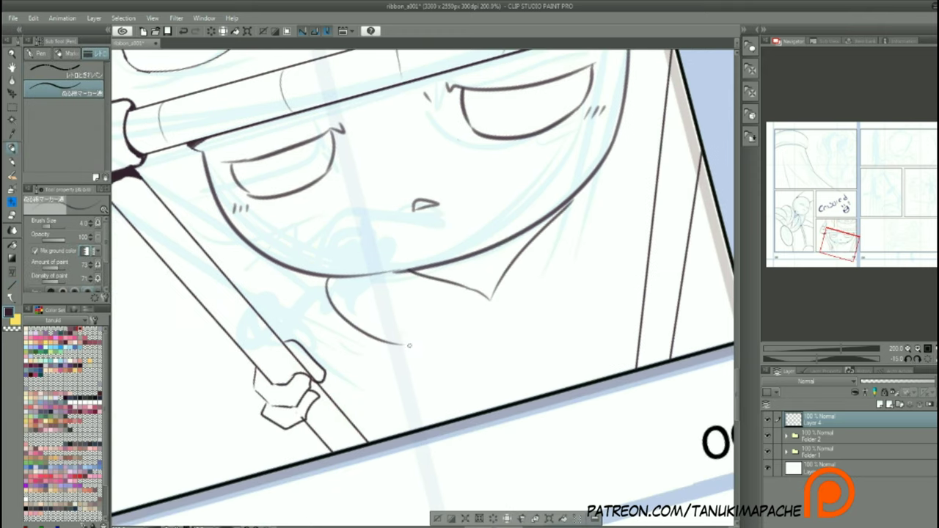
left_click_drag(402, 278, 408, 345)
Ink the pointed right collar flap and the front garment line running down to the panel border.
left_click_drag(571, 197, 591, 269)
left_click_drag(616, 135, 614, 284)
key("ctrl+z")
left_click_drag(405, 275, 465, 414)
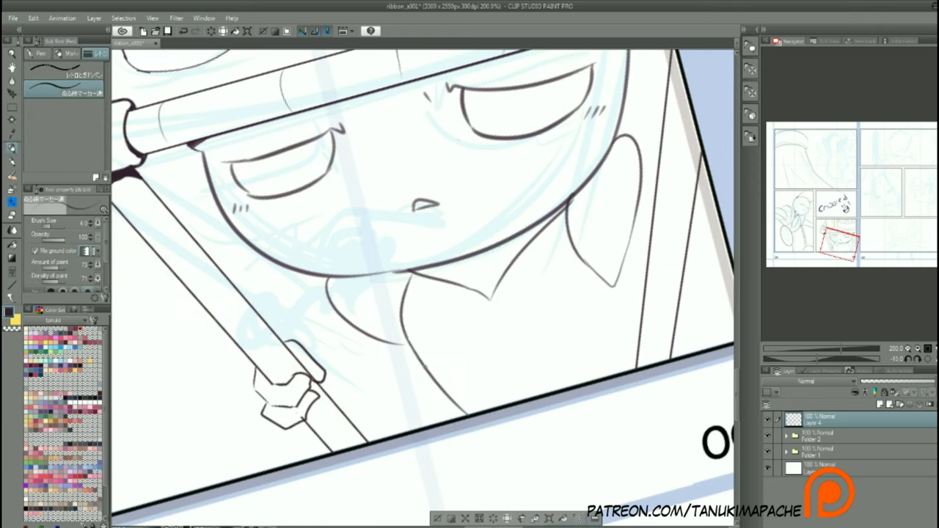
Ink the remaining sleeve and garment lines beside the left hand and behind the right support.
left_click_drag(380, 337, 369, 440)
left_click_drag(304, 423, 300, 461)
left_click_drag(443, 385, 435, 426)
mouse_move(413, 355)
left_mouse_down()
mouse_move(367, 378)
mouse_move(308, 356)
left_mouse_up()
left_click_drag(581, 233, 643, 337)
Ink the hand gripping the right support and erase the support lines that cross it.
left_click_drag(536, 308, 579, 311)
left_click_drag(531, 292, 554, 346)
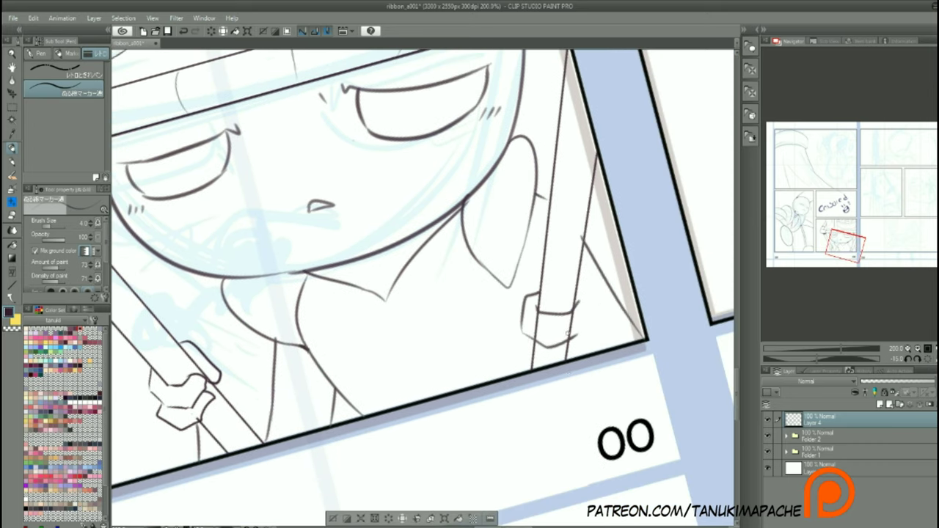
key("ctrl+z")
left_click_drag(539, 279, 510, 321)
left_click_drag(578, 279, 594, 345)
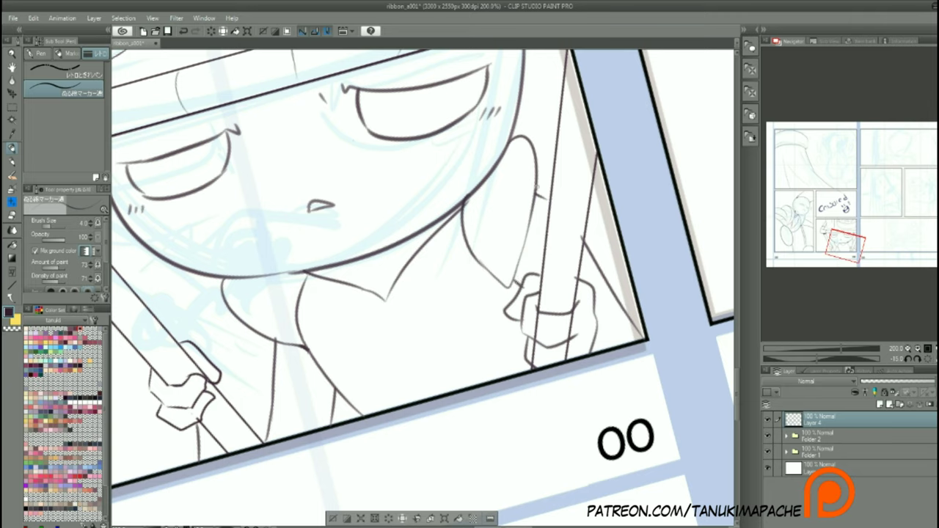
key("e")
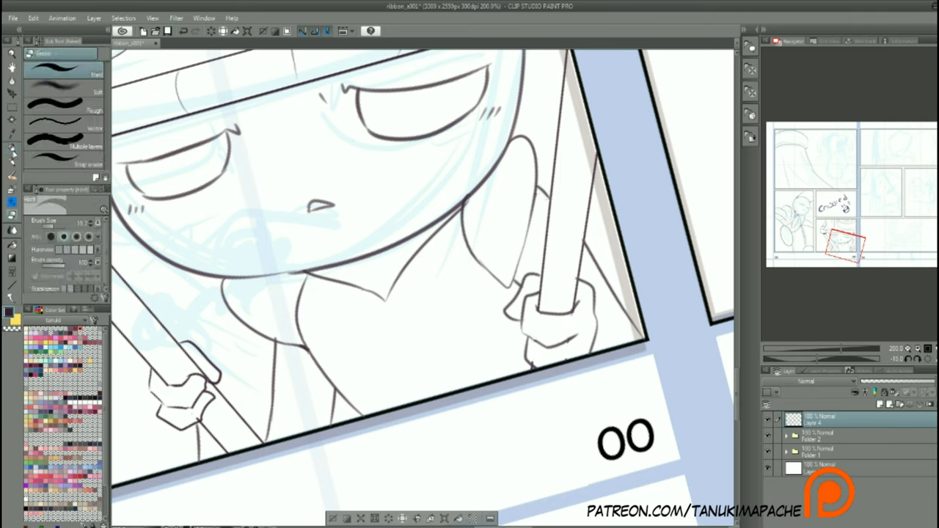
Ink the curved garment line across the chest between the left torso line and the hand on the right support.
key("p")
left_click_drag(319, 371, 504, 317)
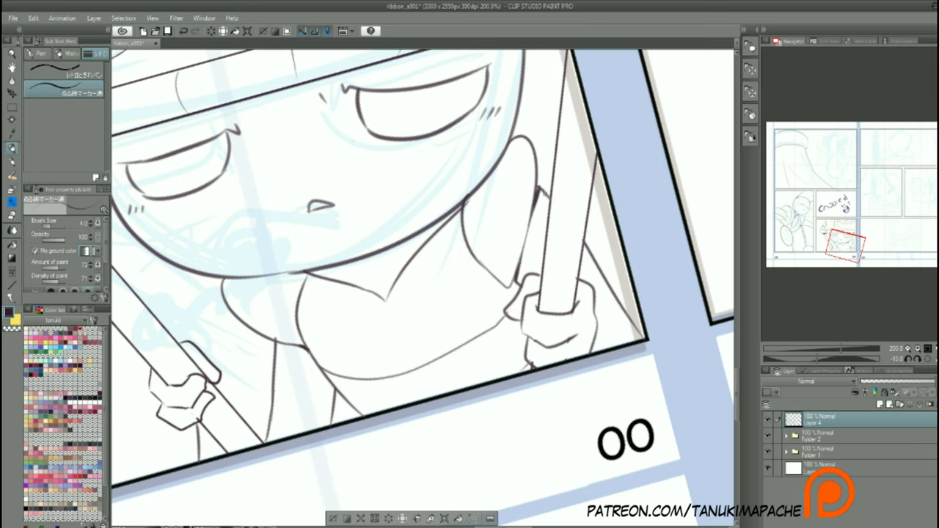
Ink the figure's large rounded head, collar and left shoulder in the upper-right panel with the marker pen at size 6.0.
mouse_move(430, 234)
left_mouse_down()
mouse_move(475, 357)
mouse_move(629, 235)
mouse_move(595, 315)
left_mouse_up()
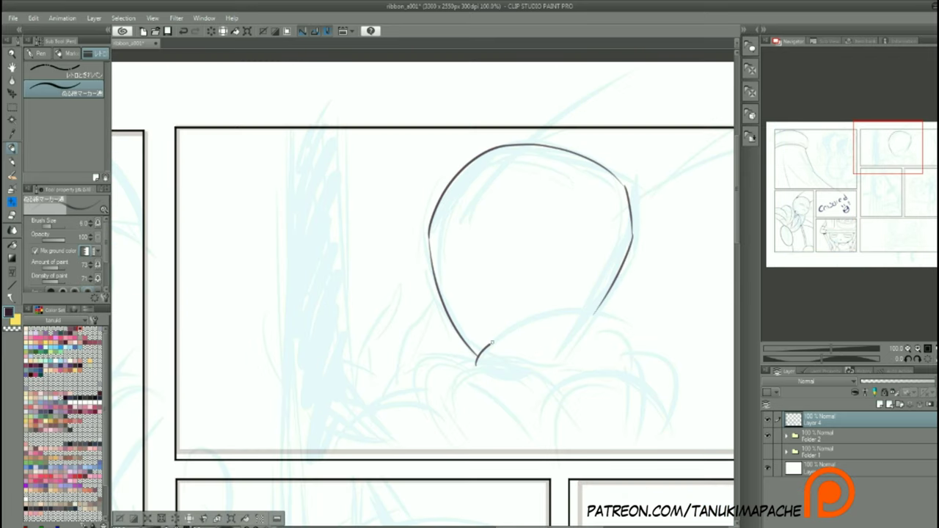
mouse_move(628, 370)
left_mouse_down()
mouse_move(473, 367)
mouse_move(542, 292)
left_mouse_up()
left_click_drag(455, 294, 587, 328)
left_click_drag(542, 291, 542, 243)
left_click_drag(451, 253, 449, 343)
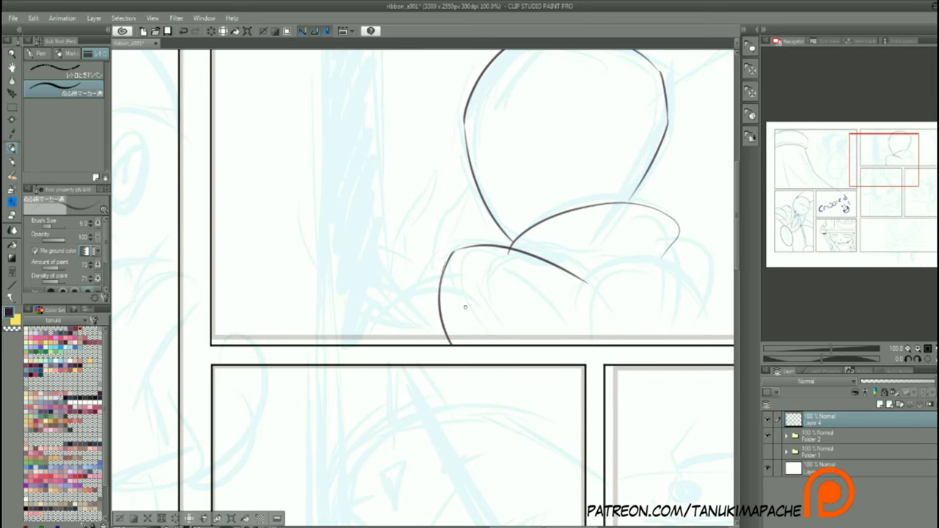
Ink the overlapping rounded body shapes beneath the collar down to the panel border, filling the dark joint between them.
left_click_drag(455, 281, 573, 343)
left_click_drag(527, 303, 505, 344)
left_click_drag(528, 304, 442, 325)
left_click_drag(509, 364, 631, 365)
left_click_drag(507, 349, 528, 365)
left_click_drag(583, 271, 599, 296)
left_click_drag(591, 258, 621, 347)
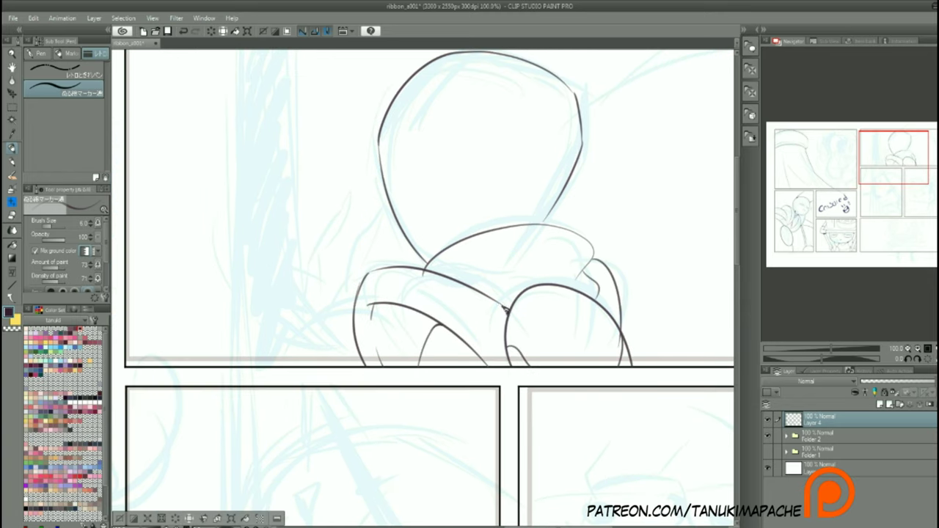
left_click_drag(504, 309, 508, 314)
left_click_drag(542, 222, 580, 270)
Ink two thick tapering diagonals from the upper panel border to the head with the G-pen at size 40.0.
key("p")
left_click_drag(554, 84, 446, 170)
left_click_drag(734, 110, 617, 160)
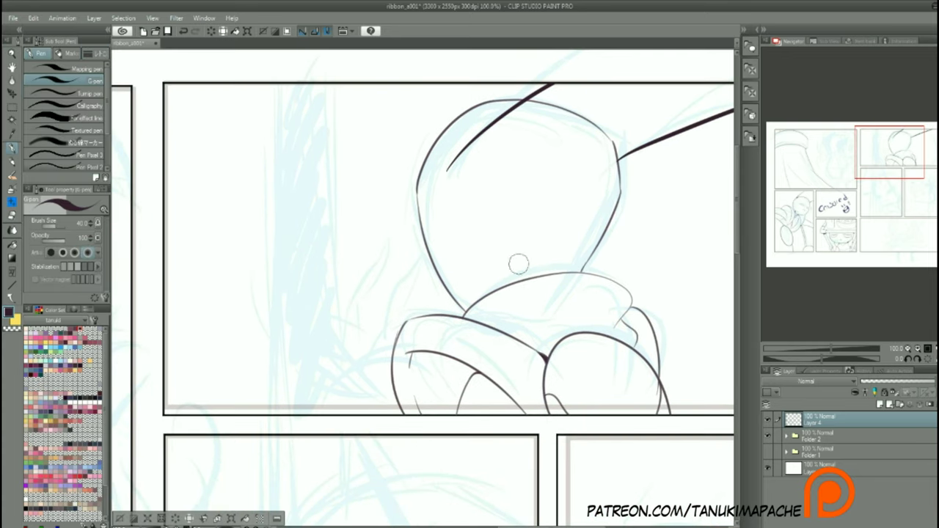
Ink the thin vertical drapery lines on the left side of the upper-right panel with the marker pen.
key("p")
left_click_drag(323, 85, 350, 411)
left_click_drag(284, 85, 248, 412)
left_click_drag(378, 412, 358, 129)
left_click_drag(254, 83, 228, 327)
left_click_drag(219, 85, 166, 334)
left_click_drag(207, 297, 193, 414)
left_click_drag(402, 85, 405, 198)
Ink the flowing, curved drapery lines between the figure and the right border of the same panel.
mouse_move(543, 208)
left_mouse_down()
mouse_move(538, 231)
mouse_move(448, 205)
mouse_move(248, 217)
left_mouse_up()
left_click_drag(544, 94, 445, 423)
left_click_drag(592, 339, 593, 355)
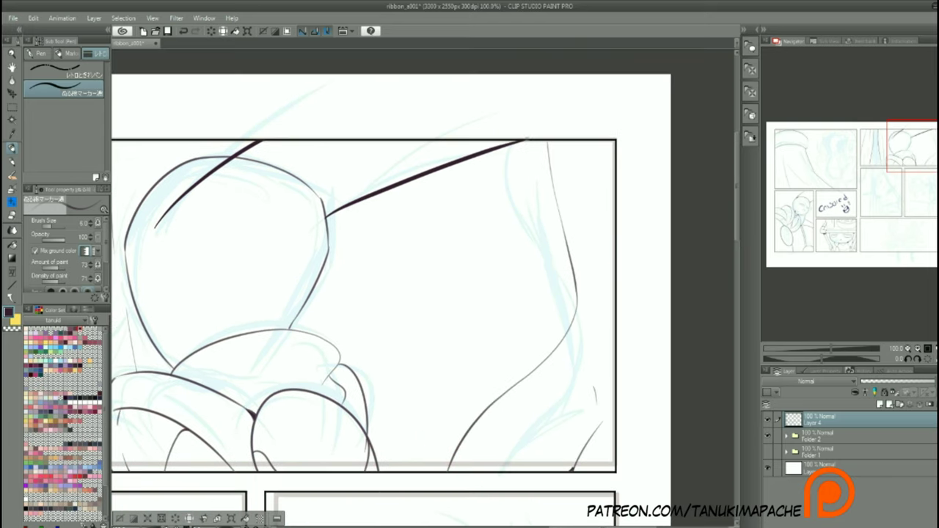
left_click_drag(514, 279, 543, 282)
left_click_drag(580, 154, 449, 427)
left_click_drag(599, 228, 506, 339)
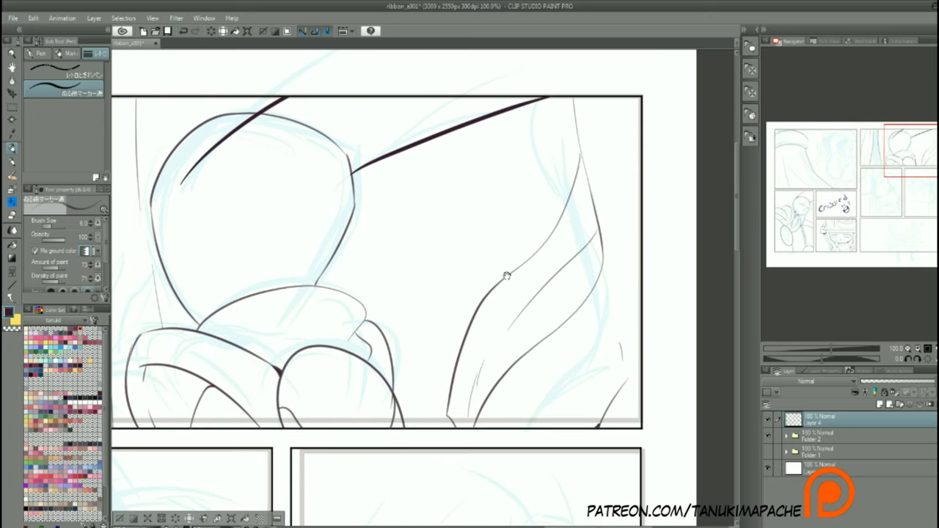
left_click_drag(506, 275, 641, 189)
left_click_drag(550, 127, 577, 408)
left_click_drag(586, 237, 466, 214)
mouse_move(529, 141)
left_mouse_down()
mouse_move(556, 283)
mouse_move(660, 220)
left_mouse_up()
left_click(877, 195)
mouse_move(469, 101)
left_mouse_down()
mouse_move(397, 168)
mouse_move(383, 272)
mouse_move(466, 399)
left_mouse_up()
key("ctrl+z")
key("ctrl+z")
key("ctrl+z")
key("ctrl+z")
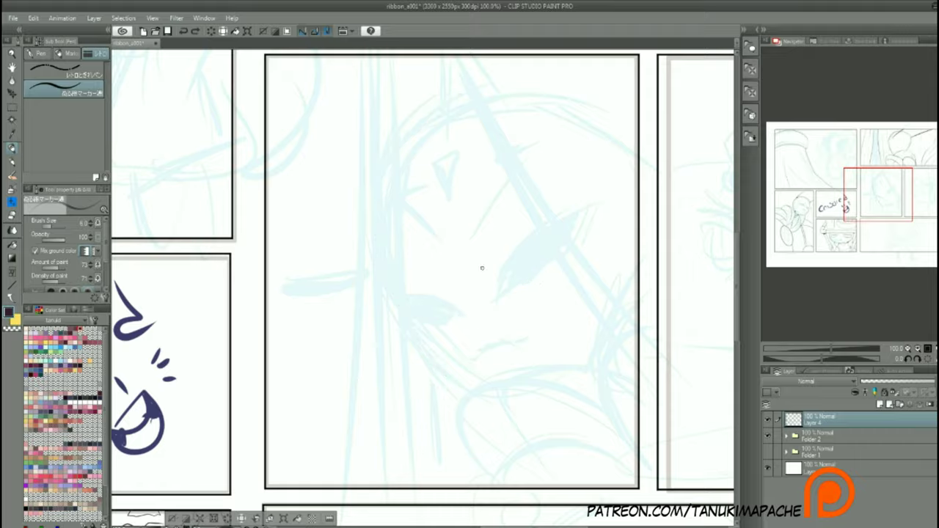
Ink the hood's long diagonal edge, the mask's outline and its lower seam in the panel below.
left_click_drag(470, 323, 617, 491)
left_click_drag(542, 470, 304, 311)
left_click_drag(302, 306, 381, 408)
mouse_move(308, 314)
left_mouse_down()
mouse_move(330, 365)
mouse_move(367, 126)
mouse_move(569, 404)
left_mouse_up()
mouse_move(553, 353)
left_mouse_down()
mouse_move(539, 270)
mouse_move(552, 389)
left_mouse_up()
mouse_move(513, 253)
left_mouse_down()
mouse_move(397, 334)
mouse_move(383, 372)
left_mouse_up()
Ink the fold under the mask's seam and the thick curved collar beneath the chin.
left_click_drag(385, 372, 508, 319)
left_click_drag(538, 359, 403, 465)
mouse_move(413, 421)
left_mouse_down()
mouse_move(416, 445)
mouse_move(546, 423)
left_mouse_up()
key("ctrl+z")
Ink the mask's two narrow, pointed eye openings over the sketch.
left_click_drag(422, 269, 474, 213)
left_click_drag(423, 268, 481, 229)
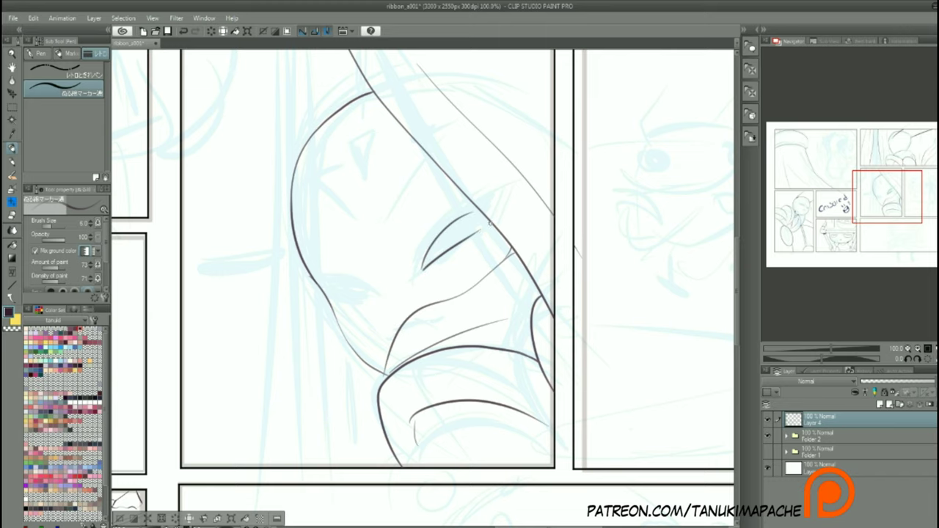
key("ctrl+z")
left_click_drag(338, 294, 374, 296)
left_click_drag(373, 297, 342, 310)
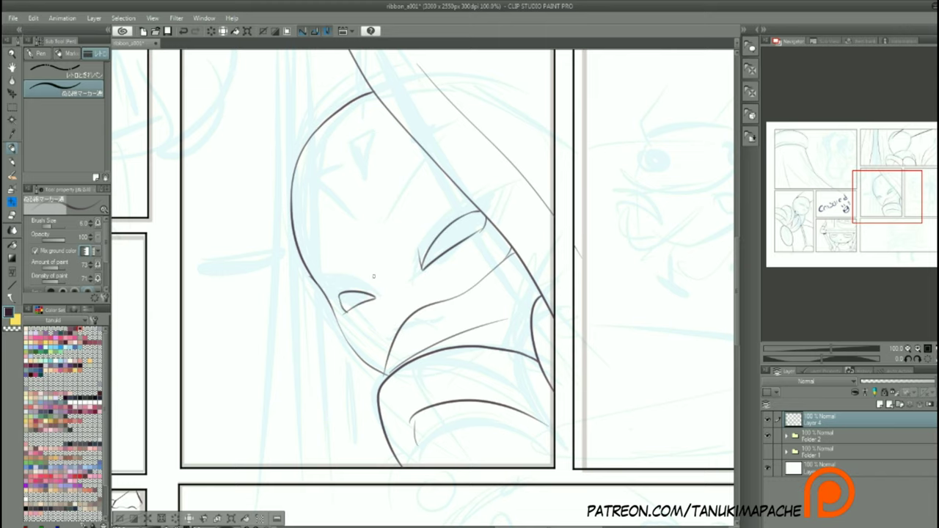
Rework the mask's forehead and upper-left outline and erase the stray lines along it.
left_click_drag(339, 179, 352, 265)
left_click_drag(371, 156, 302, 292)
key("e")
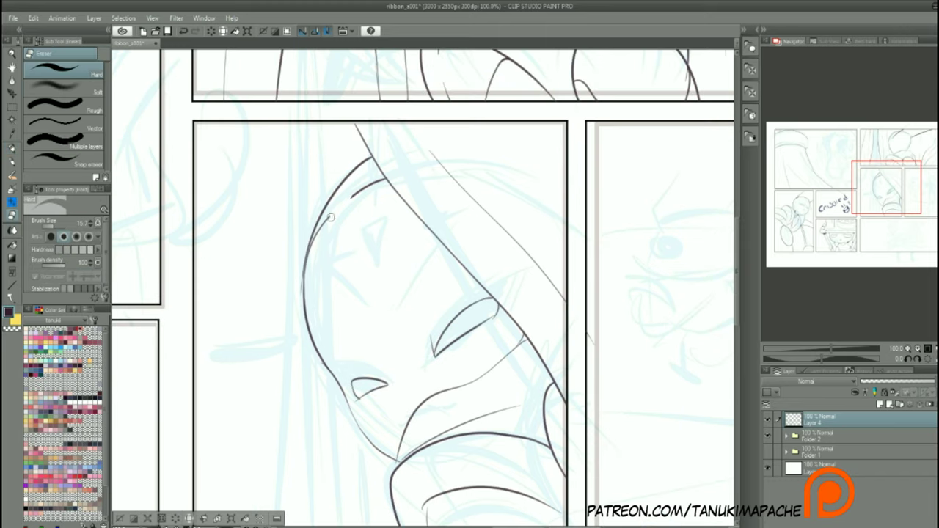
scroll(312, 344, "up", 3)
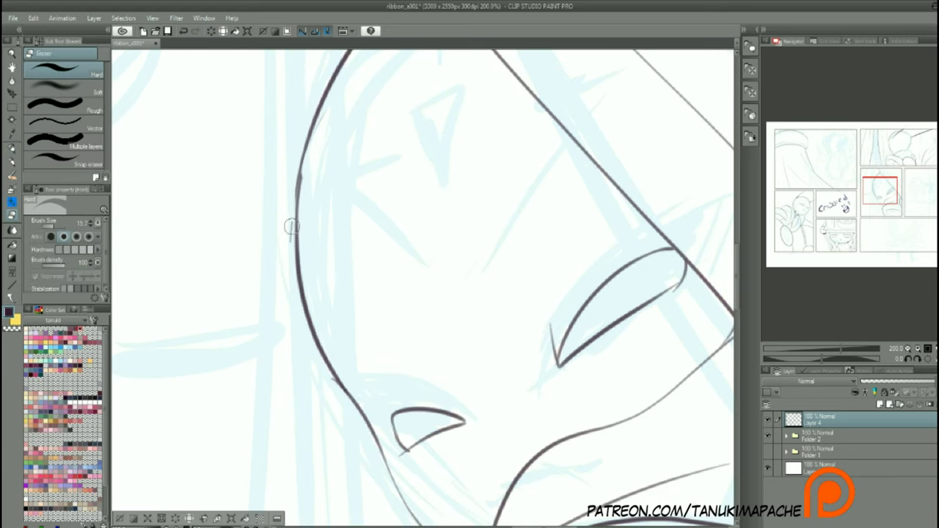
Ink the angular, forked arrow emblem on the mask's forehead.
key("p")
left_click_drag(367, 184, 363, 224)
left_click_drag(438, 122, 424, 242)
left_click_drag(357, 172, 424, 242)
left_click_drag(339, 242, 476, 354)
left_click_drag(506, 147, 476, 308)
left_click_drag(456, 162, 459, 308)
mouse_move(340, 231)
left_mouse_down()
mouse_move(356, 213)
mouse_move(461, 321)
left_mouse_up()
Clean up and darken the joints where the mask's seam meets the hood edge and the collar.
scroll(461, 275, "down", 5)
scroll(460, 275, "right", 3)
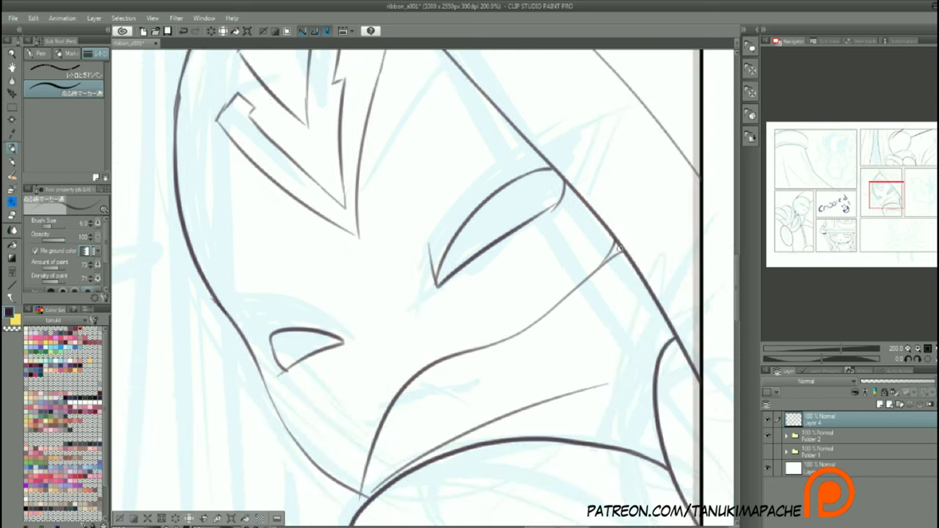
key("e")
key("p")
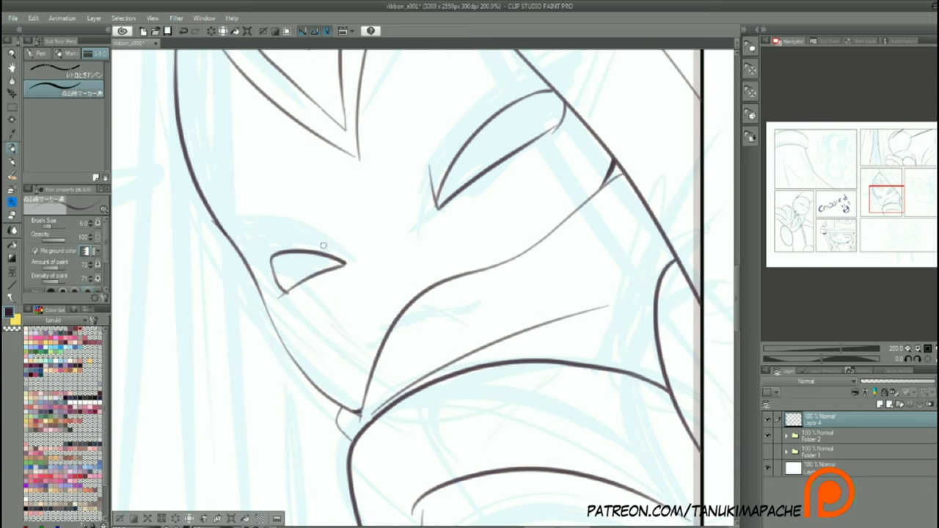
Ink a heavy tapering hood line from the upper panel border down to the mask's left edge.
scroll(362, 416, "up", 5)
scroll(362, 416, "left", 3)
scroll(424, 113, "up", 2)
key("b")
mouse_move(335, 94)
left_mouse_down()
mouse_move(315, 357)
mouse_move(308, 252)
left_mouse_up()
key("p")
Ink the thin hanging cloth lines beside the mask and a horizontal background line from the left panel border.
scroll(396, 312, "down", 5)
scroll(396, 313, "right", 2)
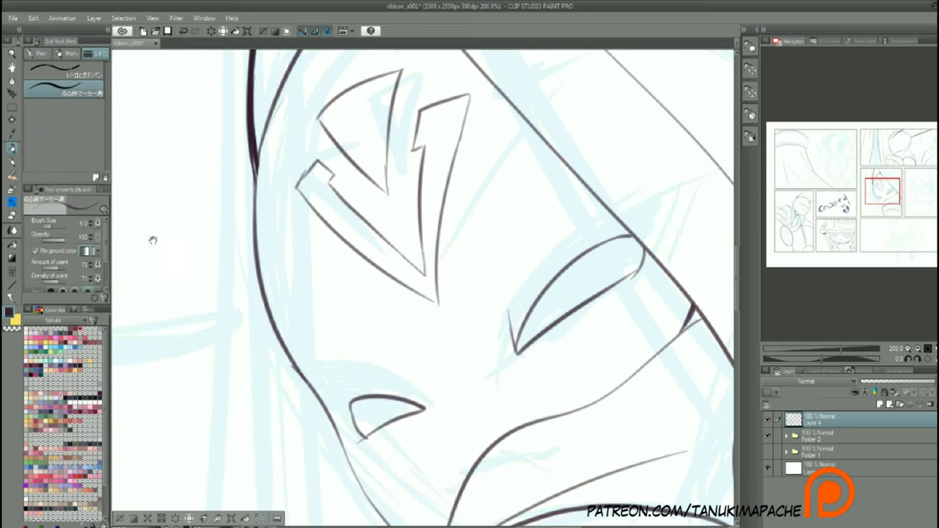
scroll(341, 361, "down", 5)
scroll(341, 361, "right", 3)
scroll(581, 144, "down", 5)
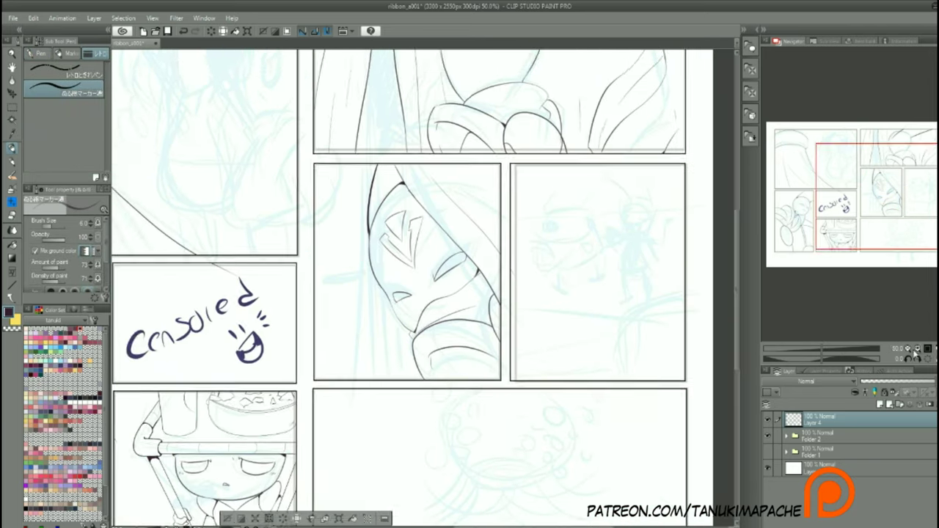
scroll(322, 455, "up", 2)
scroll(323, 455, "up", 3)
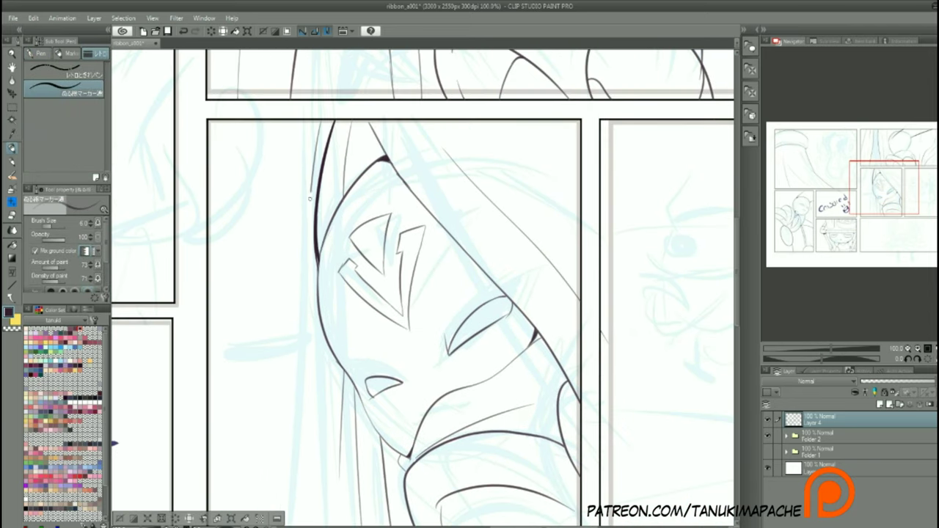
scroll(311, 197, "down", 3)
scroll(262, 272, "up", 3)
scroll(301, 264, "left", 2)
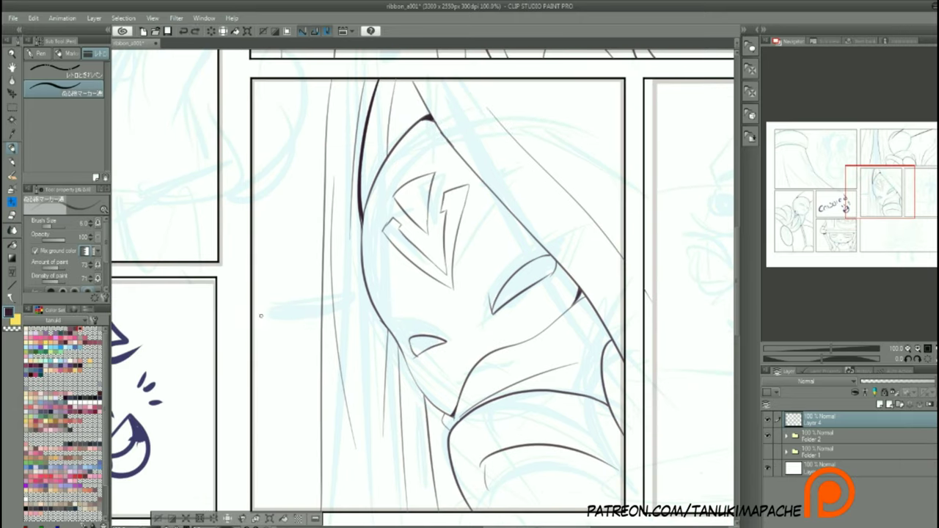
left_click_drag(261, 316, 323, 315)
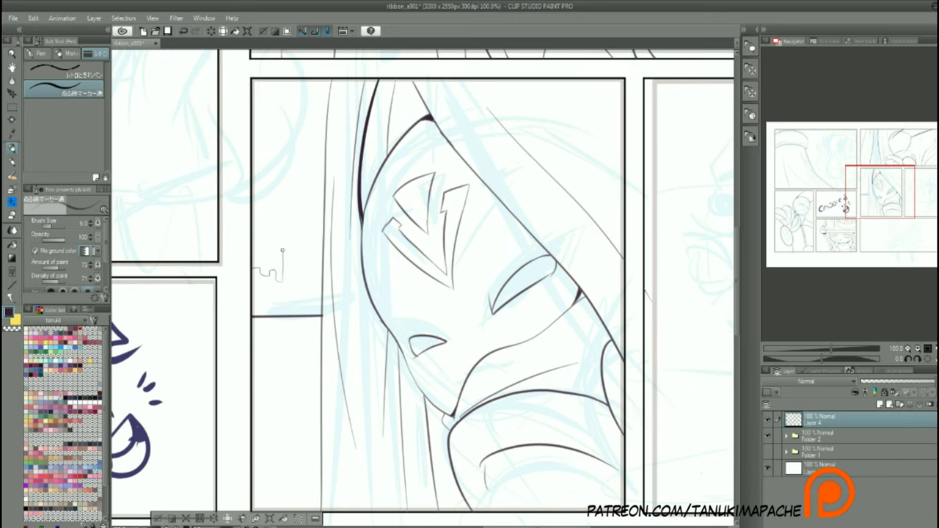
Ink the small character's pointed hood, closed eyes and laughing mouth in the panel right of the mask.
scroll(495, 323, "right", 5)
scroll(452, 245, "up", 2)
mouse_move(399, 184)
left_mouse_down()
mouse_move(379, 314)
mouse_move(431, 326)
mouse_move(455, 319)
left_mouse_up()
left_click_drag(431, 239, 481, 232)
key("ctrl+z")
mouse_move(387, 253)
left_mouse_down()
mouse_move(432, 288)
mouse_move(445, 253)
mouse_move(424, 290)
mouse_move(386, 253)
left_mouse_up()
key("ctrl+z")
left_click_drag(390, 257, 429, 254)
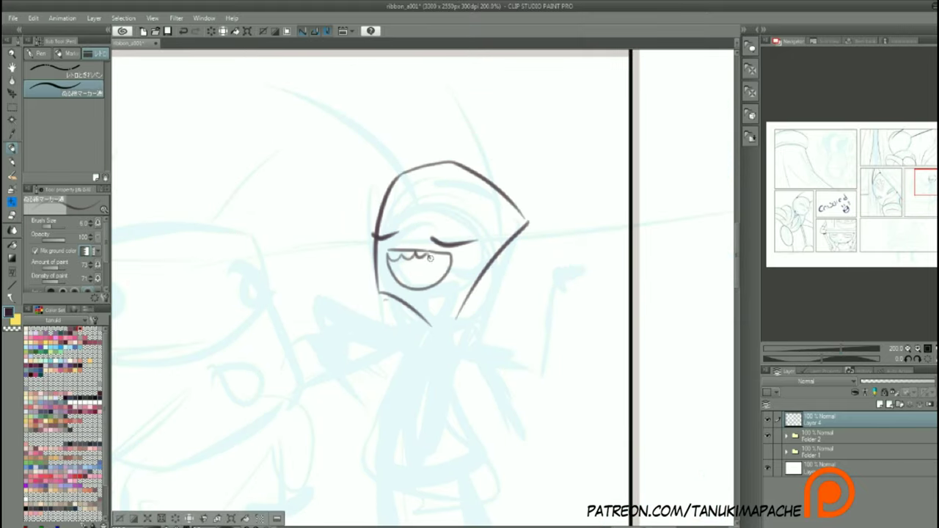
key("ctrl+z")
Ink the folded scarf and its draped front below the small character's hood, erasing the overlapping lines.
mouse_move(427, 271)
left_mouse_down()
mouse_move(431, 223)
mouse_move(480, 241)
left_mouse_up()
left_click_drag(479, 239, 503, 273)
left_click_drag(393, 257, 438, 285)
mouse_move(458, 286)
left_mouse_down()
mouse_move(499, 264)
mouse_move(504, 289)
left_mouse_up()
key("e")
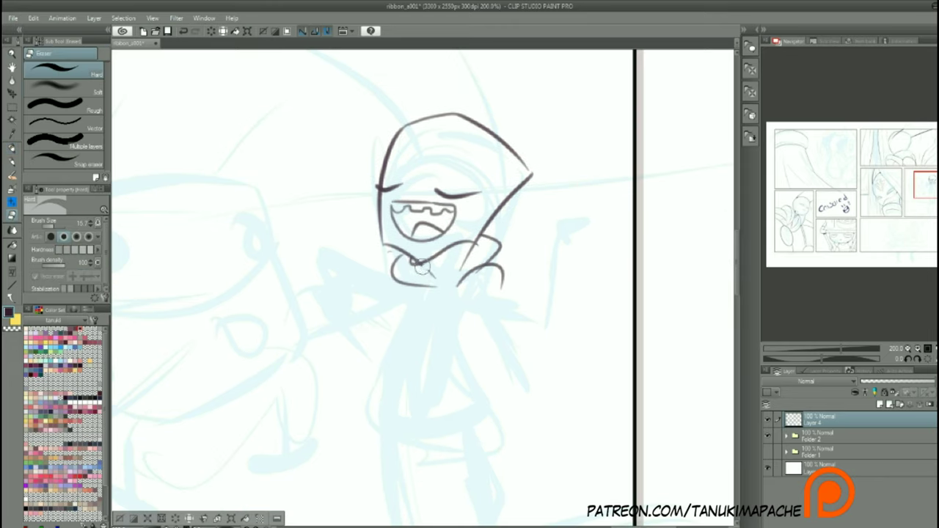
key("p")
left_click_drag(472, 250, 472, 177)
key("ctrl+z")
mouse_move(414, 236)
left_mouse_down()
mouse_move(459, 208)
mouse_move(502, 220)
left_mouse_up()
left_click_drag(417, 212, 378, 279)
left_click_drag(478, 235, 473, 332)
mouse_move(378, 278)
left_mouse_down()
mouse_move(373, 345)
mouse_move(476, 336)
left_mouse_up()
left_click_drag(466, 207, 451, 224)
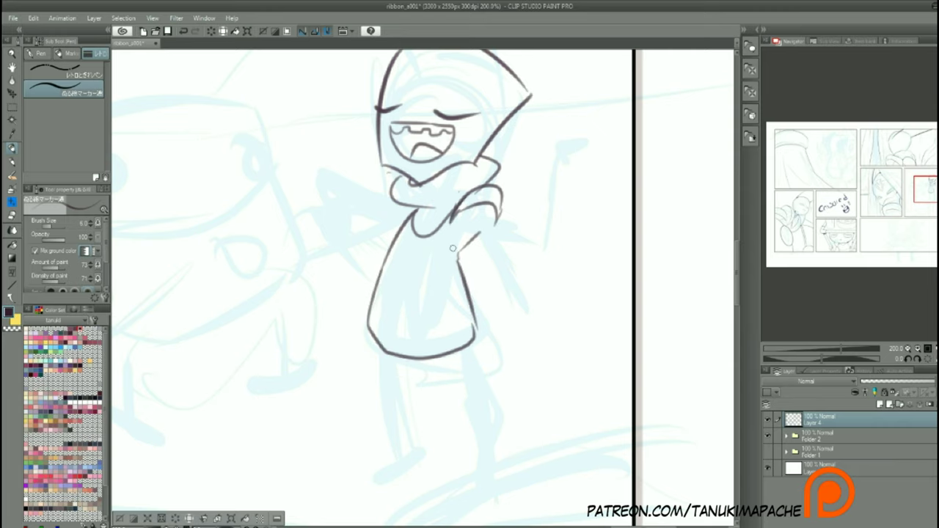
key("ctrl+z")
key("ctrl+z")
key("ctrl+z")
key("ctrl+z")
Ink the small character's narrow torso and long tunic with a side slit over the leg.
left_click_drag(498, 196, 462, 236)
left_click_drag(410, 203, 388, 251)
left_click_drag(440, 249, 440, 202)
left_click_drag(389, 246, 439, 356)
mouse_move(473, 187)
left_mouse_down()
mouse_move(460, 261)
mouse_move(494, 419)
left_mouse_up()
left_click_drag(451, 280, 442, 357)
left_click_drag(388, 254, 457, 254)
key("ctrl+z")
Ink the small character's left-side shoulder and bent arm with the hand held to the chest.
left_click_drag(389, 187, 400, 249)
left_click_drag(399, 238, 374, 334)
key("ctrl+z")
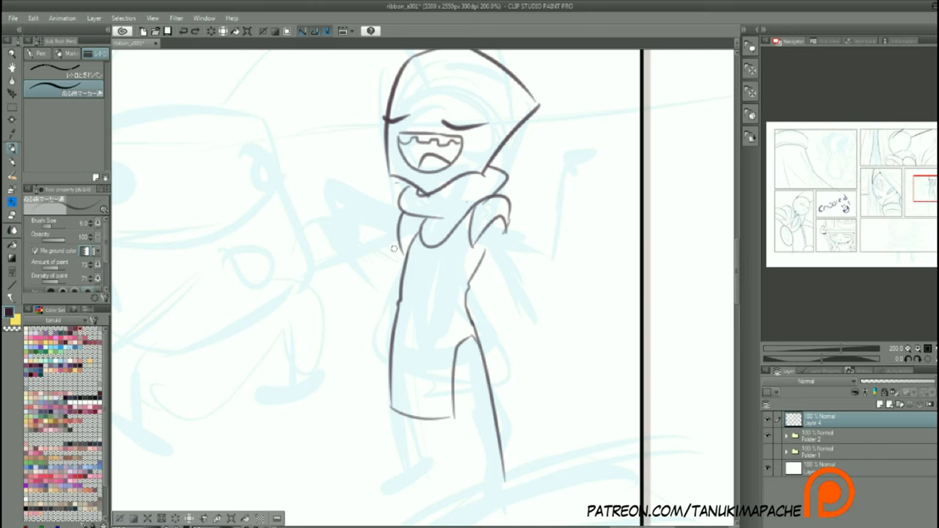
left_click_drag(412, 228, 377, 235)
mouse_move(378, 225)
left_mouse_down()
mouse_move(348, 276)
mouse_move(400, 246)
mouse_move(482, 278)
left_mouse_up()
key("e")
key("p")
Ink the right shoulder edge and the leg lines below the tunic's hem.
left_click_drag(536, 223, 506, 248)
left_click_drag(513, 396, 509, 282)
mouse_move(487, 286)
left_mouse_down()
mouse_move(509, 396)
mouse_move(507, 363)
left_mouse_up()
left_click_drag(438, 288, 456, 385)
Ink the right arm with its wide cuff and open, spread-fingered hand, erasing the overlap at the wrist.
left_click_drag(533, 236, 564, 294)
mouse_move(558, 219)
left_mouse_down()
mouse_move(620, 223)
mouse_move(613, 267)
left_mouse_up()
left_click_drag(612, 273, 570, 304)
left_click_drag(514, 255, 543, 301)
left_click_drag(570, 236, 577, 279)
left_click_drag(577, 297, 540, 314)
key("e")
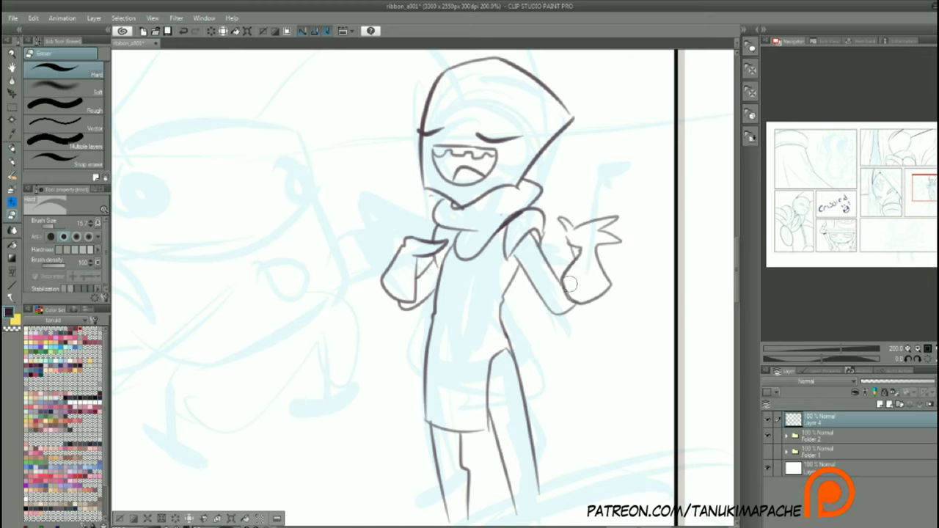
Ink the horizontal bands across the tunic and the thick curved ground line beneath the small character.
key("p")
left_click_drag(381, 209, 356, 134)
scroll(591, 363, "up", 2)
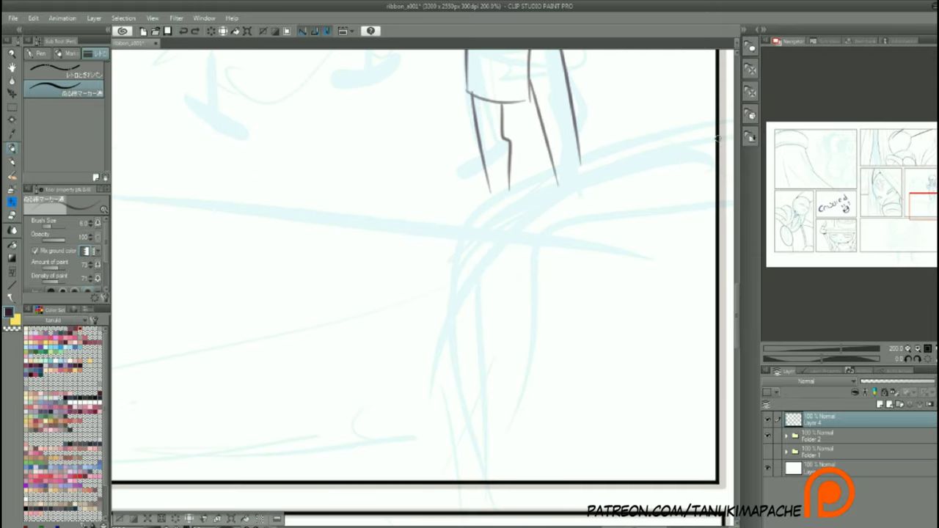
left_click_drag(631, 201, 494, 357)
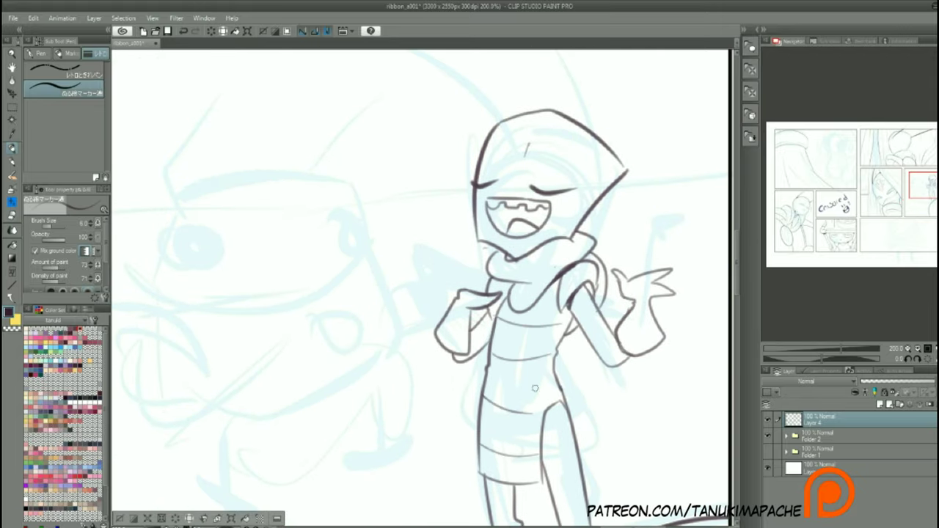
Ink the legs and pointed foot on the ground curve and the cloth strip hanging behind the leg.
left_click_drag(535, 388, 516, 124)
mouse_move(472, 255)
left_mouse_down()
mouse_move(508, 281)
mouse_move(493, 339)
left_mouse_up()
mouse_move(496, 242)
left_mouse_down()
mouse_move(511, 332)
mouse_move(495, 384)
mouse_move(458, 449)
mouse_move(408, 486)
mouse_move(408, 474)
left_mouse_up()
key("ctrl+z")
key("ctrl+z")
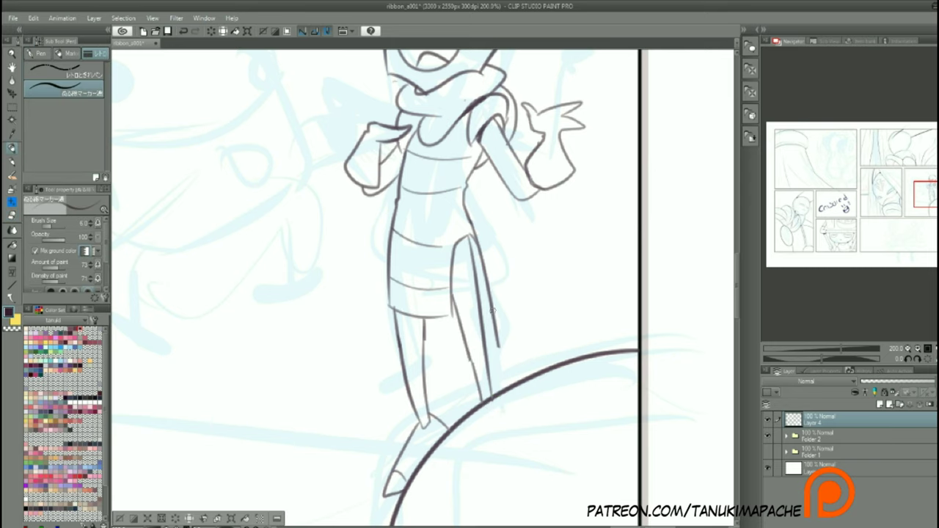
left_click_drag(472, 309, 493, 370)
left_click_drag(348, 300, 428, 379)
Erase the small character's two hands and redraw them as large round shapes with pointed fingers.
key("e")
mouse_move(609, 245)
left_mouse_down()
mouse_move(565, 287)
mouse_move(598, 319)
left_mouse_up()
left_click_drag(414, 264, 389, 326)
key("p")
left_click_drag(419, 259, 411, 270)
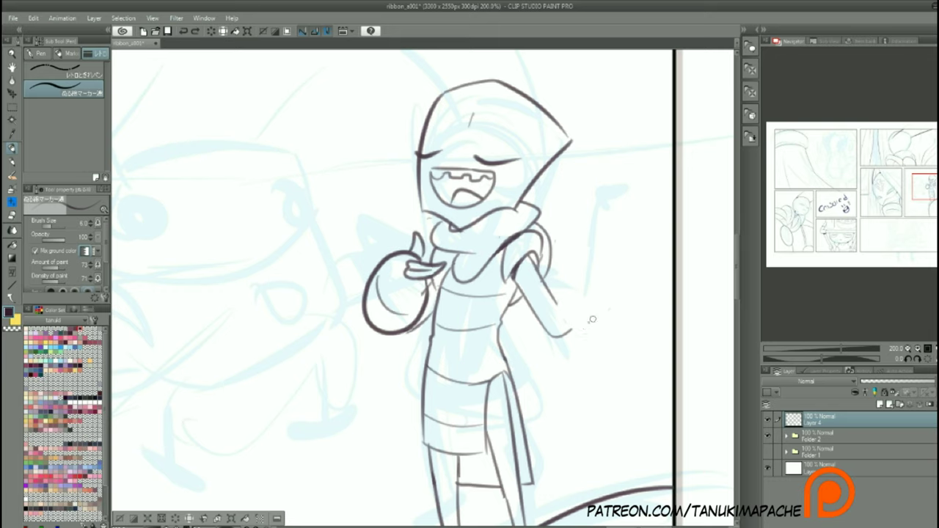
left_click_drag(592, 320, 582, 257)
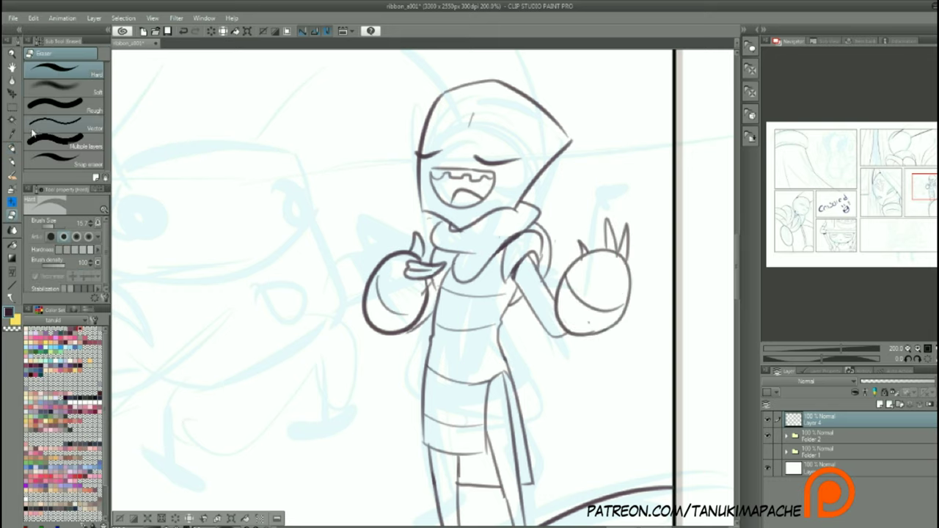
Ink the stocky character's wide angular head, long antennae and two large round eyes over the blue sketch.
scroll(594, 343, "down", 4)
mouse_move(493, 400)
left_mouse_down()
mouse_move(479, 499)
mouse_move(500, 424)
left_mouse_up()
key("e")
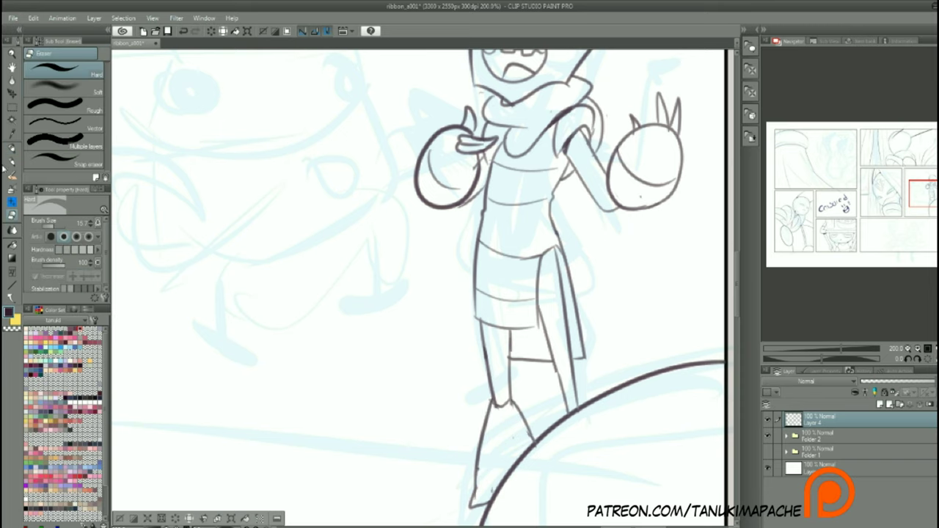
key("p")
scroll(506, 332, "up", 4)
mouse_move(266, 270)
left_mouse_down()
mouse_move(469, 178)
mouse_move(273, 271)
mouse_move(484, 232)
left_mouse_up()
left_click_drag(440, 188, 438, 189)
mouse_move(314, 205)
left_mouse_down()
mouse_move(343, 259)
mouse_move(320, 194)
left_mouse_up()
key("ctrl+z")
Ink the stocky character's small oval nose and the folded collar beneath the curved lower edge of the head.
left_click_drag(396, 243, 395, 245)
scroll(396, 245, "up", 2)
left_click_drag(484, 199, 451, 246)
scroll(397, 245, "down", 4)
left_click_drag(308, 211, 306, 245)
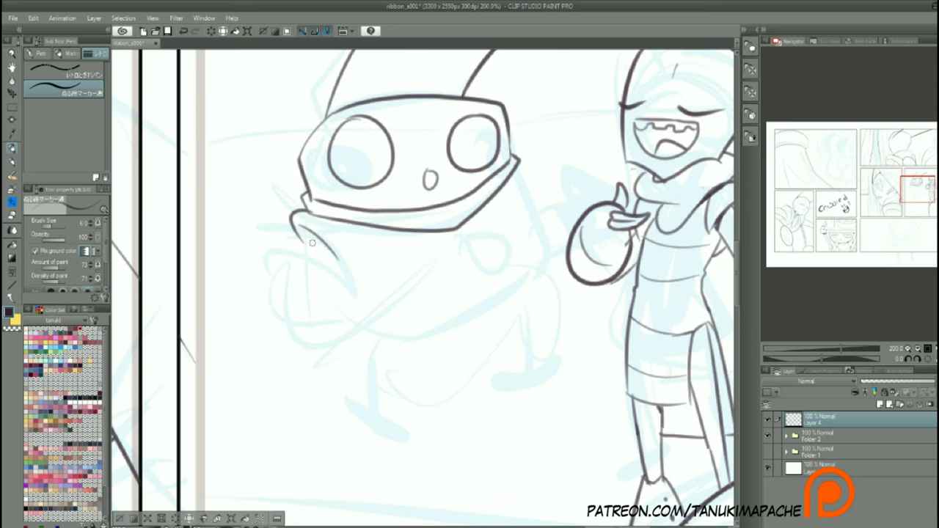
Ink the stocky character's two curved arms and large round hands in front of the body.
left_click_drag(516, 167, 310, 247)
mouse_move(410, 258)
left_mouse_down()
mouse_move(423, 275)
mouse_move(409, 309)
left_mouse_up()
key("ctrl+z")
mouse_move(352, 317)
left_mouse_down()
mouse_move(323, 245)
mouse_move(354, 288)
left_mouse_up()
left_click_drag(354, 287, 337, 308)
left_click_drag(539, 224, 542, 236)
key("ctrl+z")
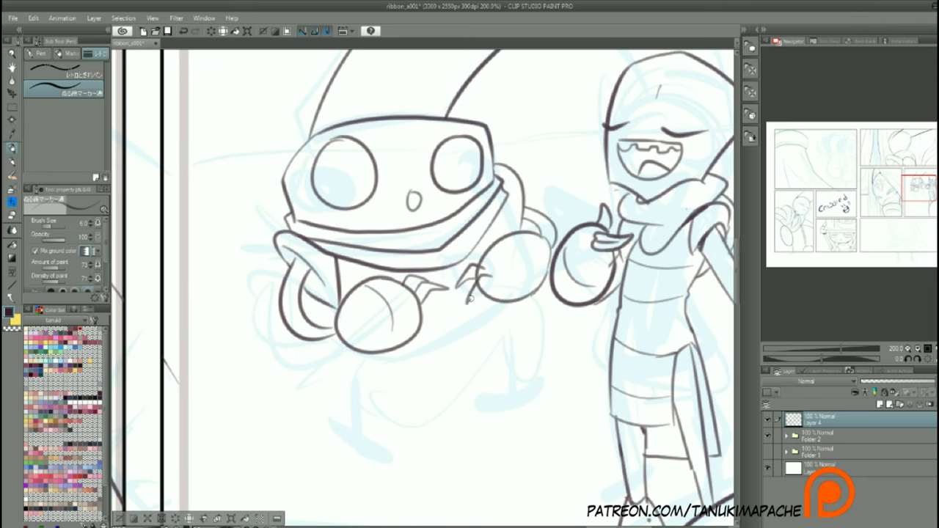
Ink the pointed, clawed fingers on the stocky character's two round hands.
left_click_drag(470, 297, 493, 279)
key("e")
key("p")
left_click_drag(441, 294, 454, 259)
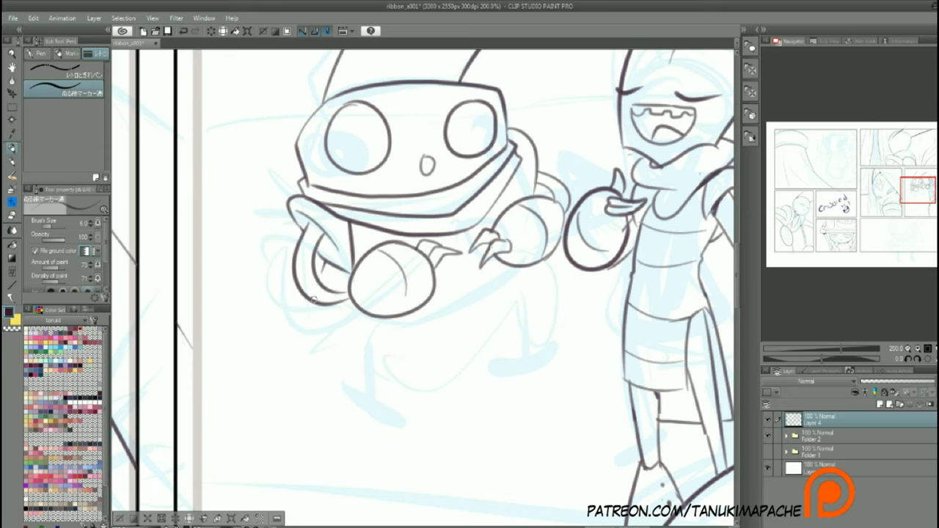
Ink the stocky character's rounded lower body and a triangular emblem on the hooded character's forehead.
left_click_drag(312, 312, 539, 268)
left_click_drag(487, 327, 406, 405)
left_click_drag(568, 129, 587, 154)
left_click_drag(591, 115, 593, 127)
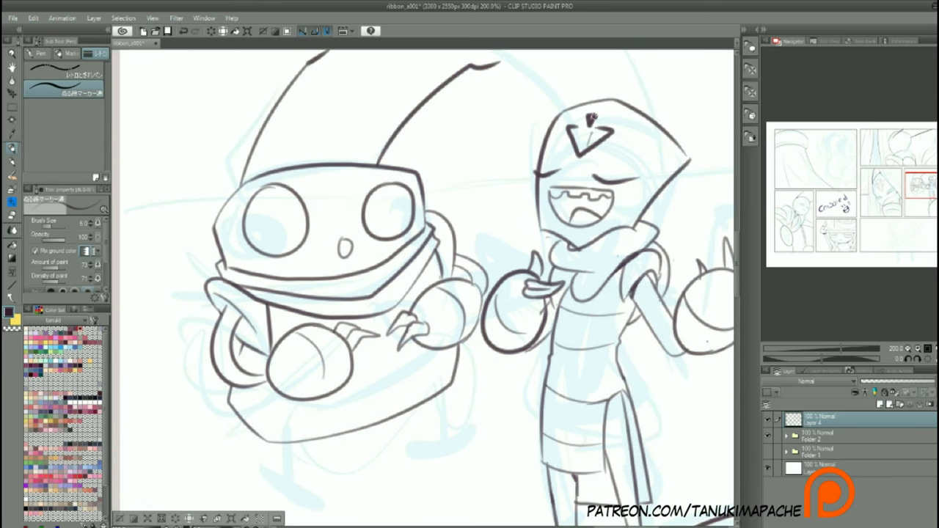
Ink the stocky character's two short legs and pointed feet below the body.
mouse_move(413, 396)
left_mouse_down()
mouse_move(467, 233)
mouse_move(478, 358)
left_mouse_up()
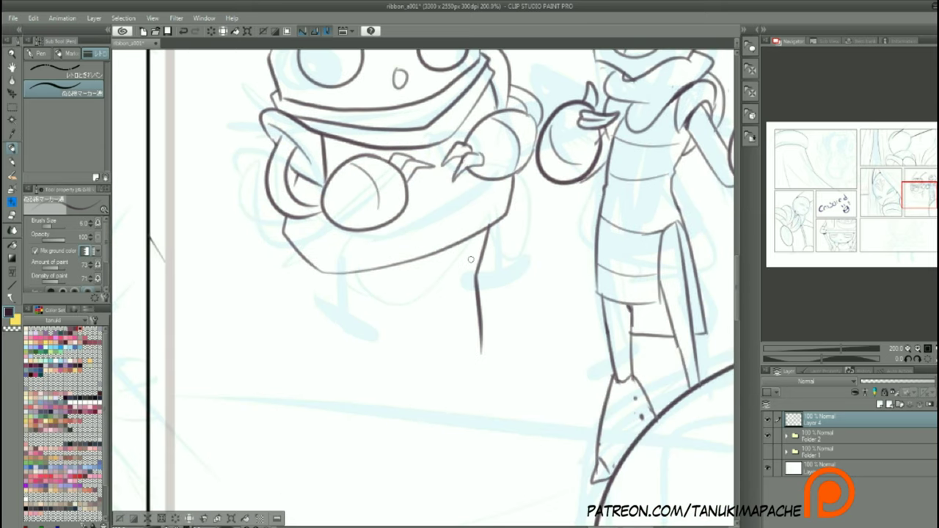
left_click_drag(460, 242, 478, 359)
left_click_drag(383, 270, 396, 395)
mouse_move(350, 271)
left_mouse_down()
mouse_move(317, 345)
mouse_move(396, 404)
left_mouse_up()
left_click_drag(367, 380, 355, 394)
Ink the hooded character's curved antennae with the G-pen at 100% zoom, redoing the first stroke.
scroll(453, 268, "down", 2)
left_click(908, 350)
left_click(909, 350)
left_click(918, 350)
left_click(918, 350)
key("p")
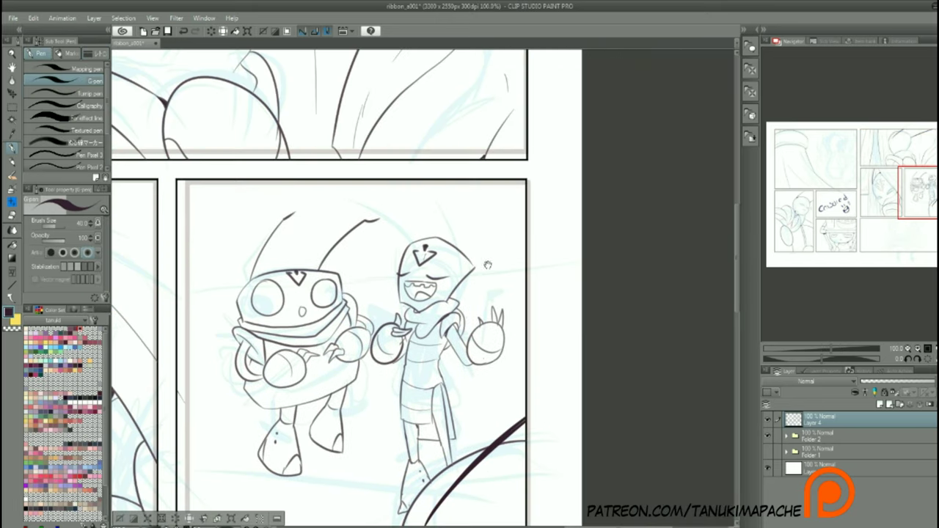
left_click_drag(462, 250, 443, 187)
key("ctrl+z")
left_click_drag(369, 195, 398, 217)
left_click_drag(540, 364, 616, 298)
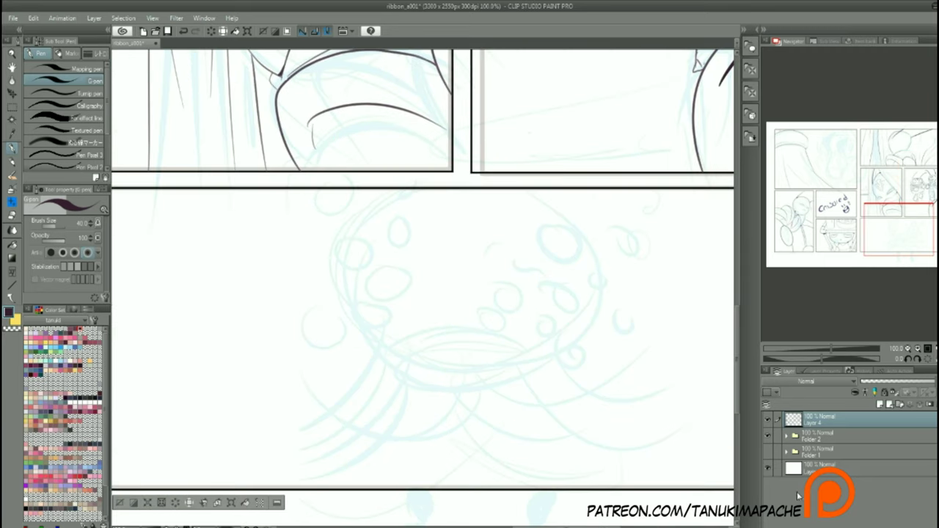
Draw two clusters of varied ellipse spots and a wide ellipse mouth for the creature in the bottom panel.
key("u")
left_click_drag(336, 234, 372, 271)
key("ctrl+z")
left_click_drag(340, 244, 384, 287)
left_click_drag(381, 224, 414, 242)
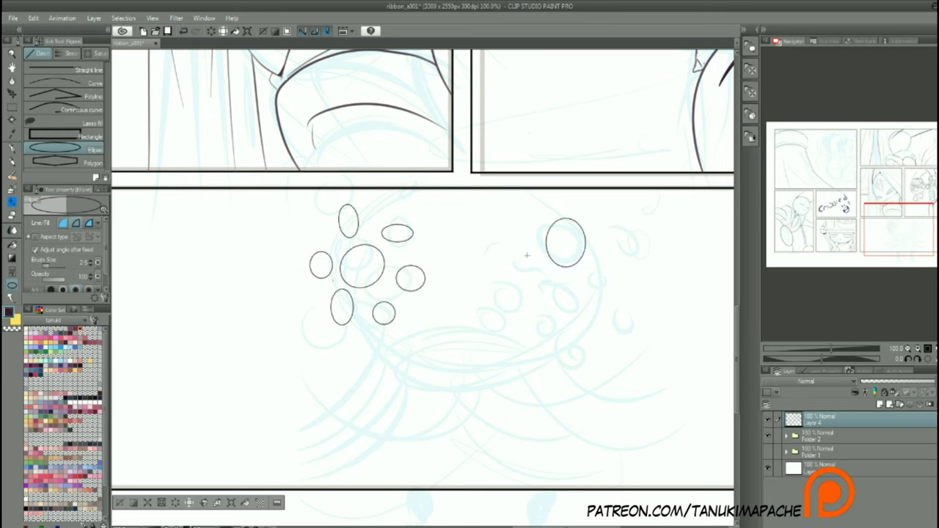
left_click_drag(574, 197, 593, 217)
left_click_drag(392, 339, 546, 388)
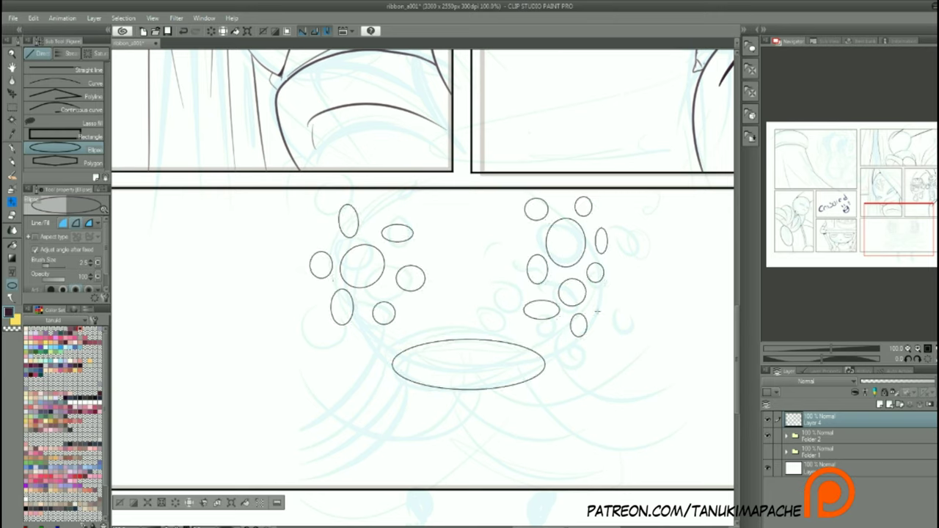
Add a new layer and draw a large ellipse as the creature's head outline around the spots.
key("ctrl+shift+n")
left_click_drag(322, 188, 618, 391)
On the line art layer, ink long curved strands from the creature's lower left side to the panel border.
left_click(815, 437)
key("p")
mouse_move(362, 358)
left_mouse_down()
mouse_move(513, 270)
mouse_move(230, 376)
left_mouse_up()
mouse_move(513, 273)
left_mouse_down()
mouse_move(345, 400)
mouse_move(230, 335)
left_mouse_up()
left_click_drag(464, 273, 231, 305)
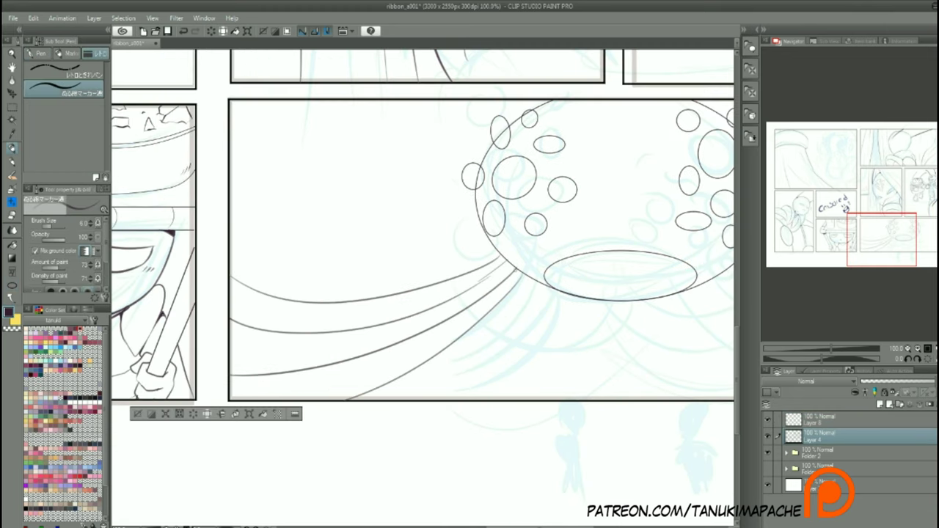
left_click_drag(513, 279, 490, 251)
left_click_drag(505, 250, 359, 367)
Ink curved strands from the creature's lower right side down to the bottom panel border.
left_click_drag(539, 260, 195, 234)
left_click_drag(343, 231, 610, 297)
left_click_drag(338, 238, 431, 351)
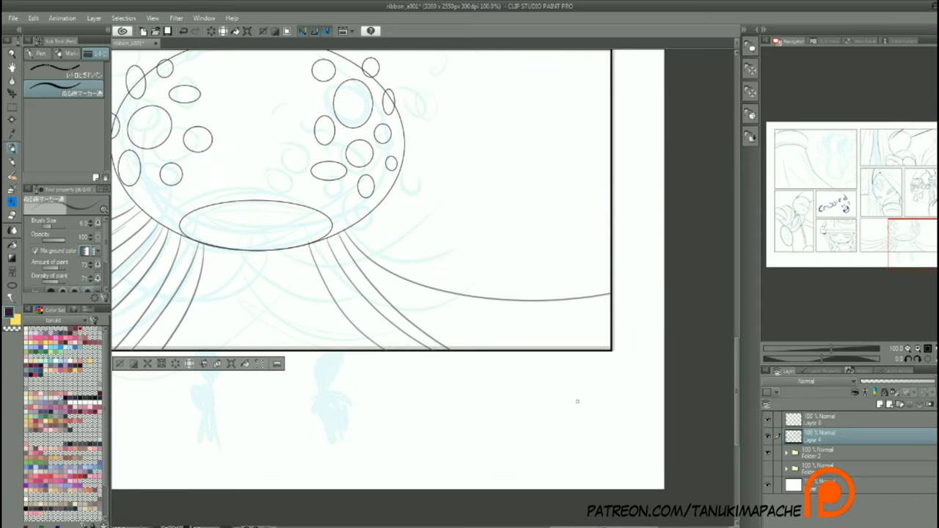
left_click_drag(440, 220, 411, 279)
left_click_drag(304, 267, 555, 329)
left_click_drag(391, 293, 506, 344)
mouse_move(438, 452)
left_mouse_down()
mouse_move(392, 348)
mouse_move(337, 381)
left_mouse_up()
left_click_drag(422, 485, 345, 373)
Ink sweeping strands from the panel's right border in to the side of the creature's head.
left_click_drag(614, 344, 383, 374)
left_click_drag(613, 316, 392, 346)
left_click_drag(613, 300, 400, 332)
left_click_drag(613, 242, 404, 312)
mouse_move(613, 213)
left_mouse_down()
mouse_move(403, 292)
mouse_move(558, 187)
mouse_move(440, 279)
mouse_move(697, 302)
left_mouse_up()
Fill in the upper strands on the creature's left side and ink the short curves beneath its mouth.
left_click_drag(154, 250, 400, 315)
left_click_drag(154, 302, 398, 345)
mouse_move(407, 350)
left_mouse_down()
mouse_move(302, 370)
mouse_move(153, 316)
left_mouse_up()
mouse_move(502, 402)
left_mouse_down()
mouse_move(392, 401)
mouse_move(403, 357)
left_mouse_up()
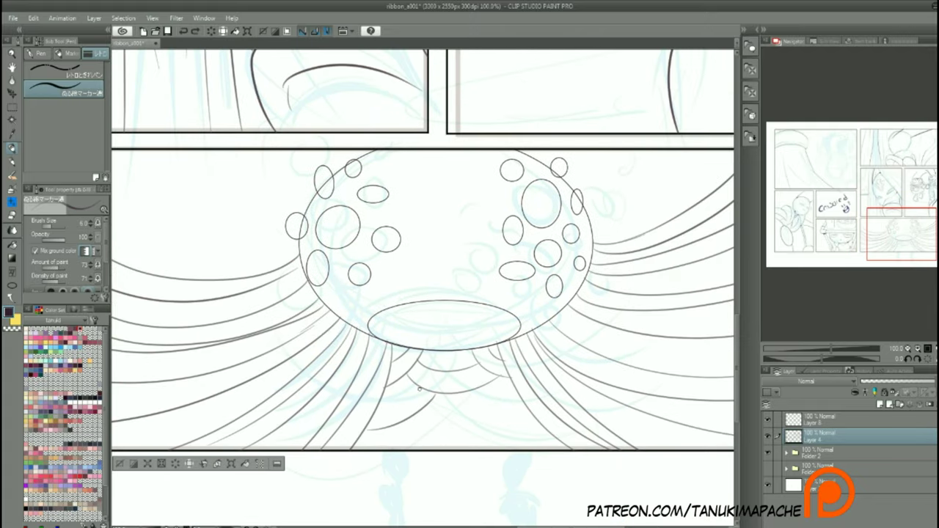
Auto-select a spot at the edge of the creature's head, merge the outline layer into the line art and deselect.
scroll(609, 341, "down", 4)
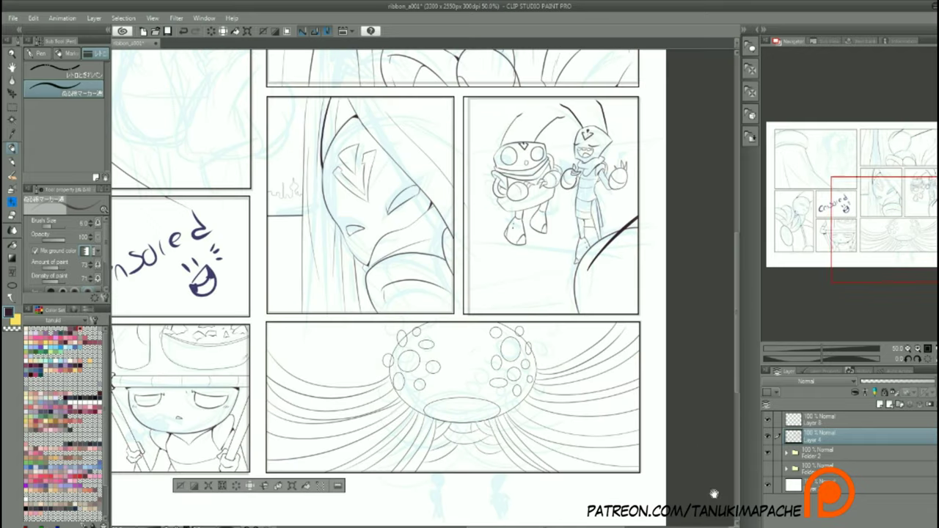
key("w")
left_click(528, 350)
key("ctrl+e")
key("ctrl+d")
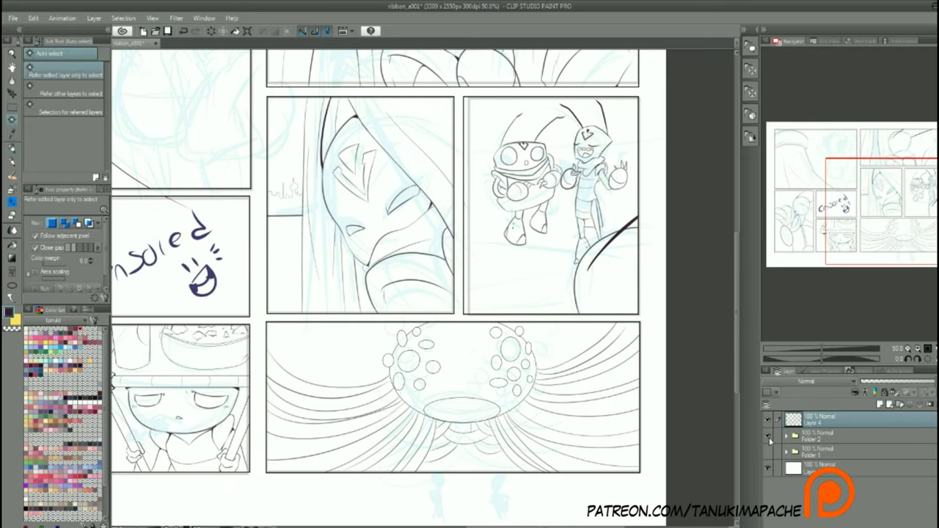
Hide the blue sketch folder and fit the whole comic page in view.
left_click_drag(170, 206, 442, 325)
key("p")
key("ctrl+0")
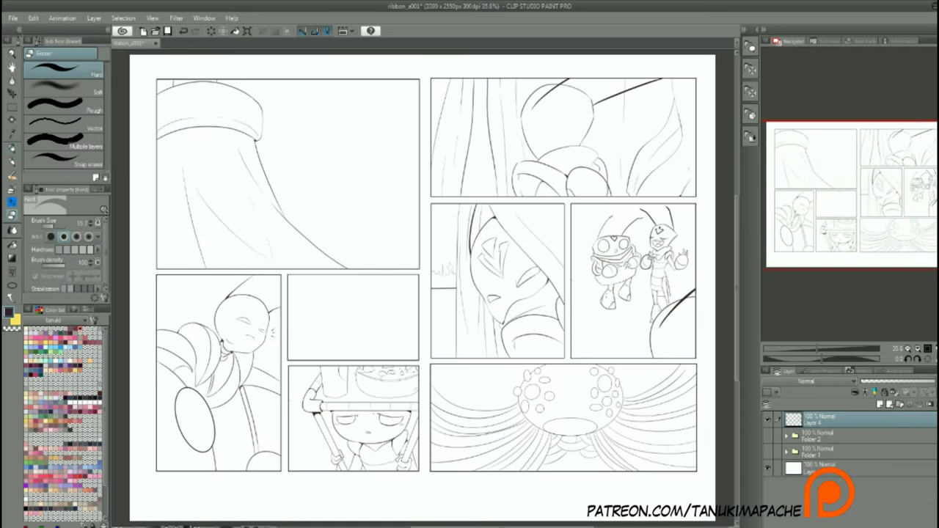